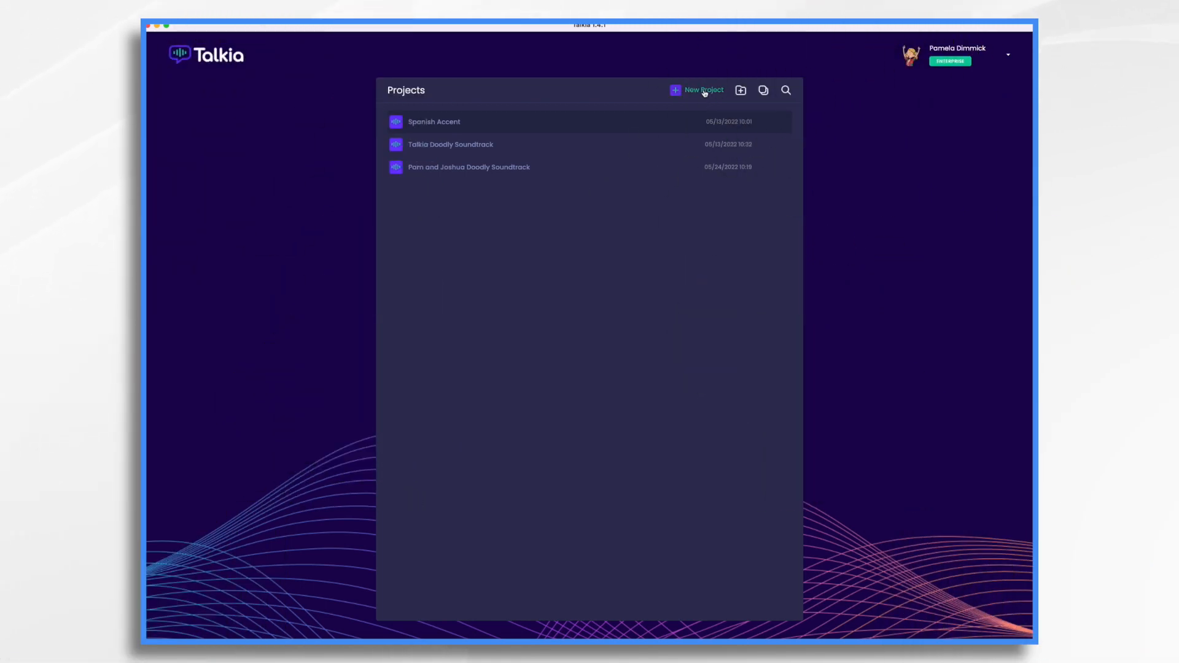
# Create a new project named "Joes Diner".
pyautogui.click(705, 92)
pyautogui.write('Joes Diner')
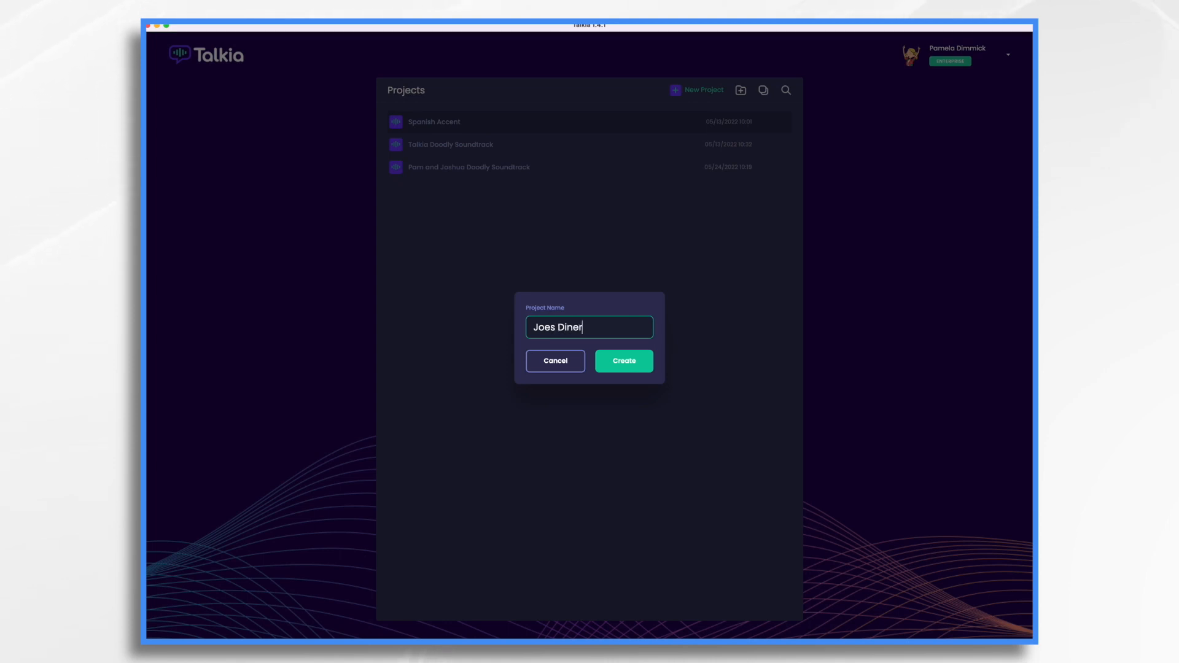
pyautogui.click(633, 361)
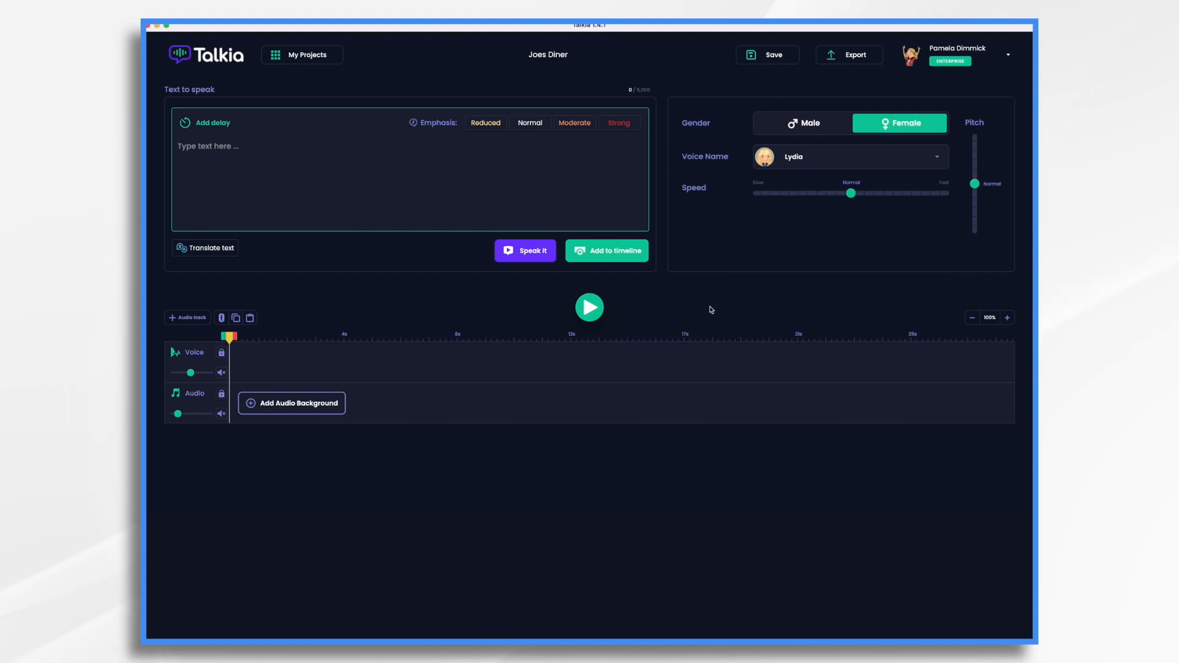
# Enter the speech text "Welcome to the grand opening of Joe's Diner! We're so excited to serve you our delicious food.".
pyautogui.click(235, 156)
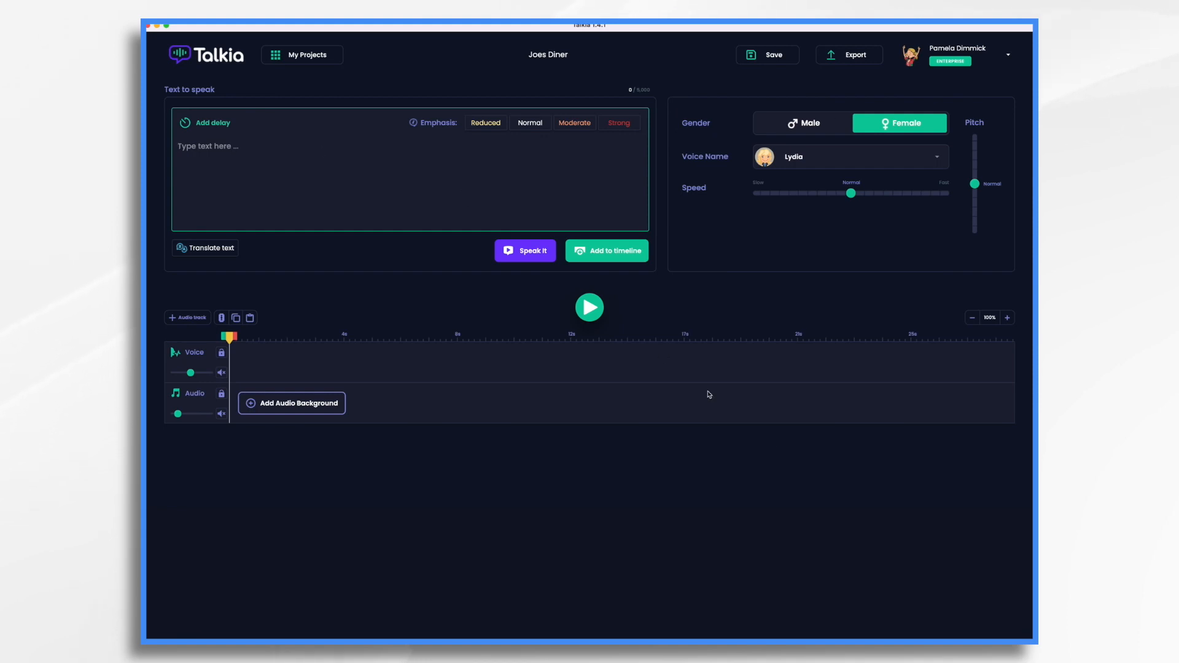
pyautogui.write("Welcome to the grand opening of Joe's Diner! We're so excited to serve you our delicious food.")
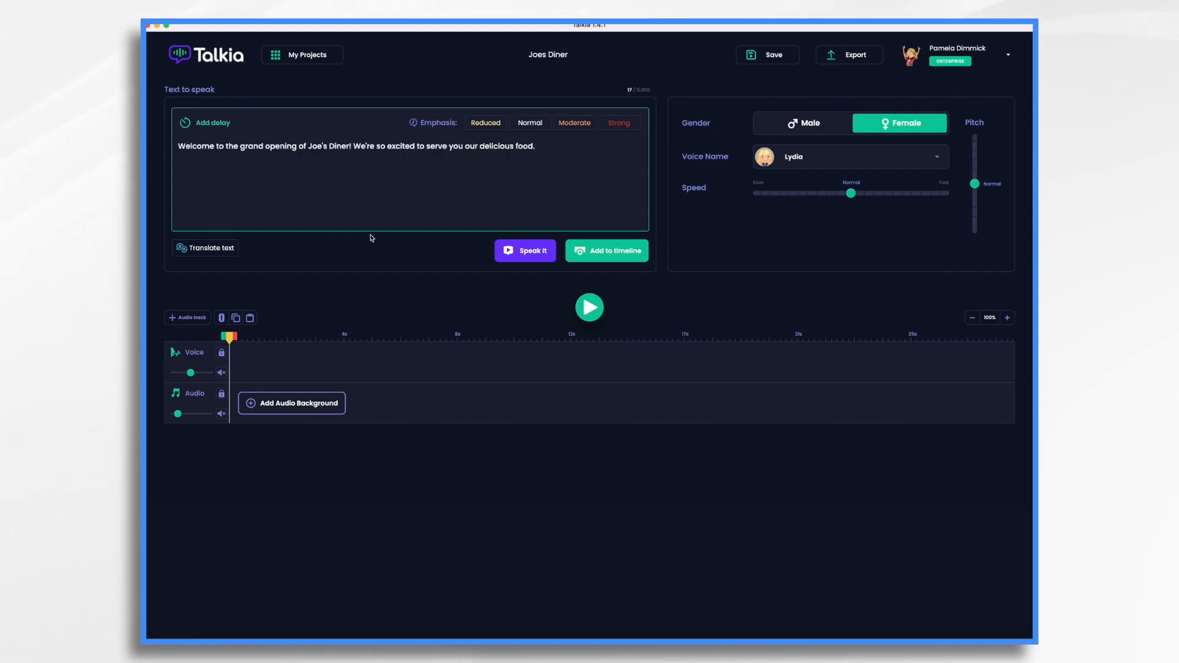
# Choose the United States Google wavenet voice Emily and preview the spoken text.
pyautogui.click(811, 163)
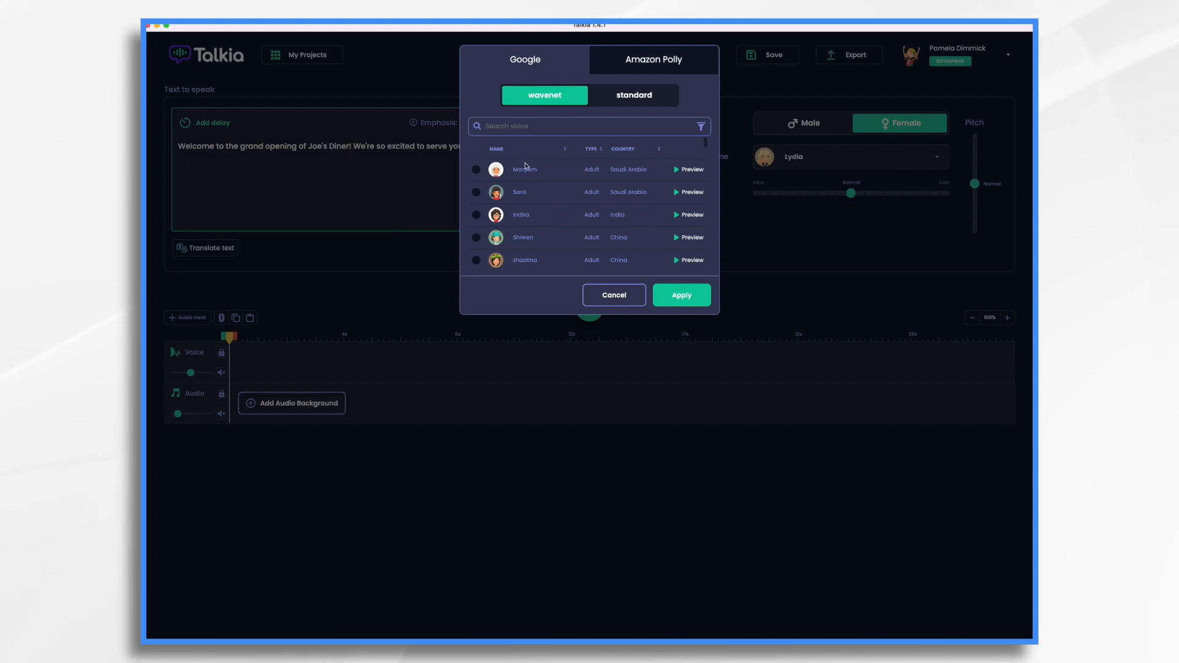
pyautogui.scroll(-3, 540, 207)
pyautogui.scroll(-5, 540, 207)
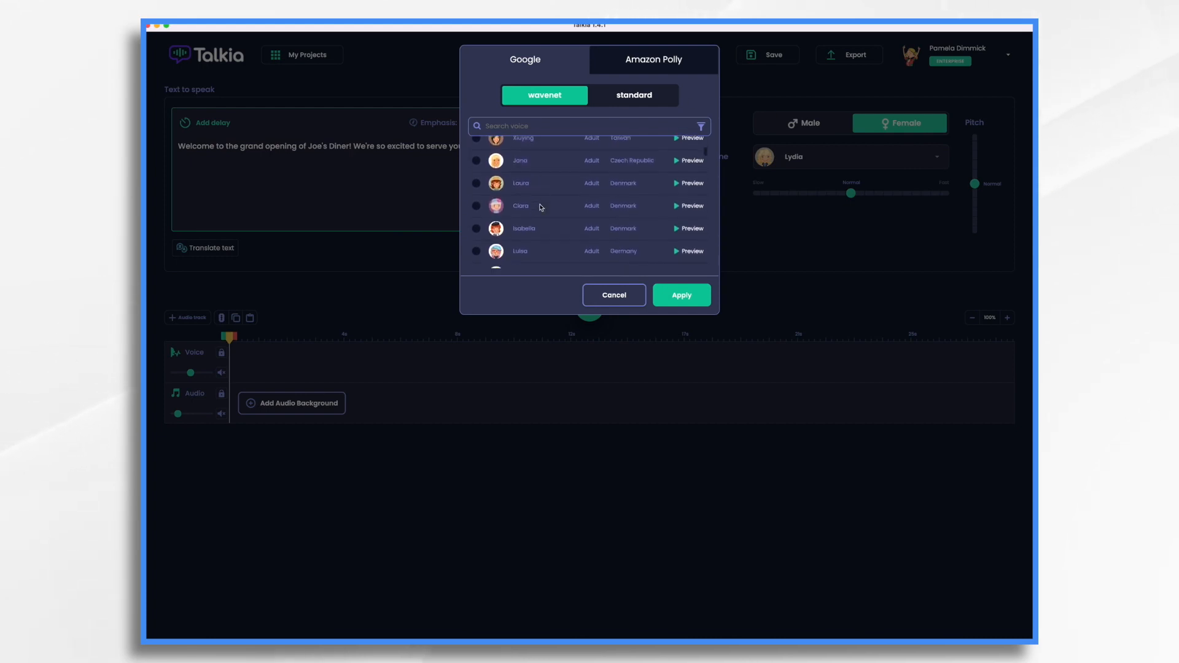
pyautogui.scroll(-4, 541, 208)
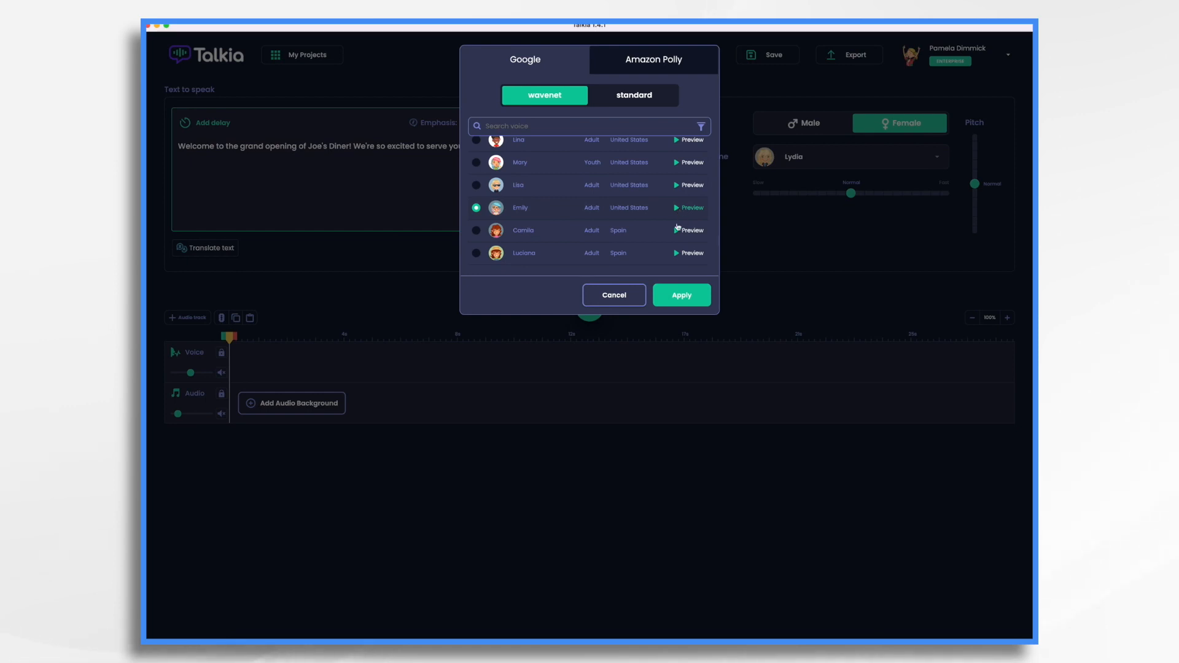
pyautogui.click(680, 296)
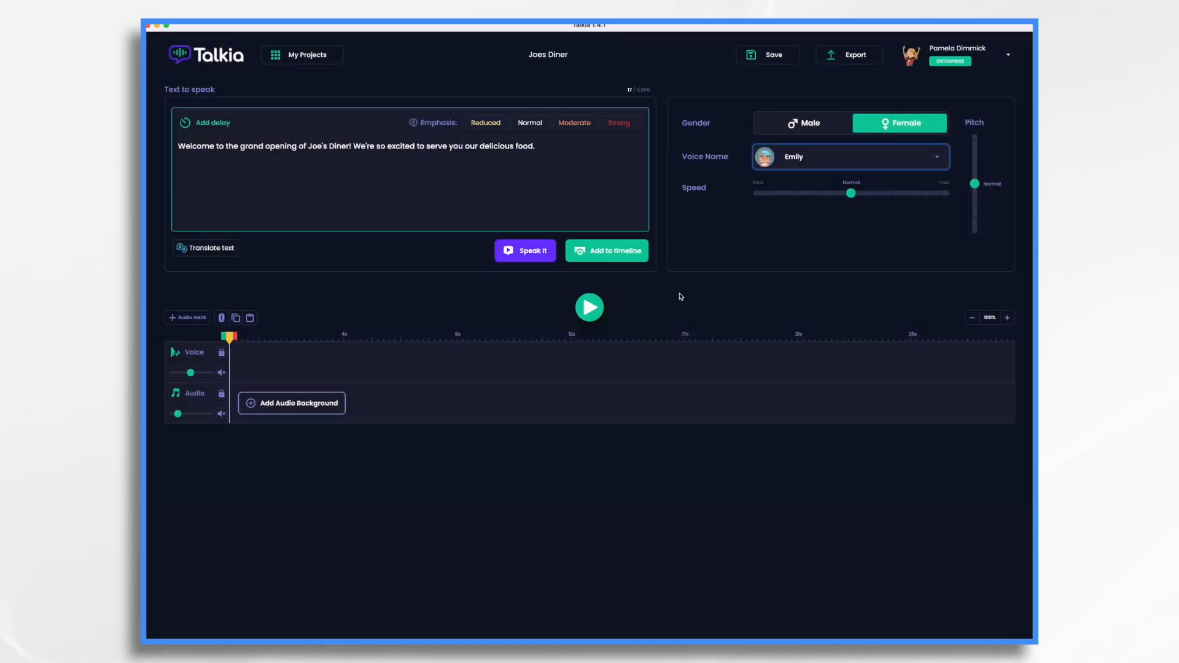
pyautogui.click(531, 252)
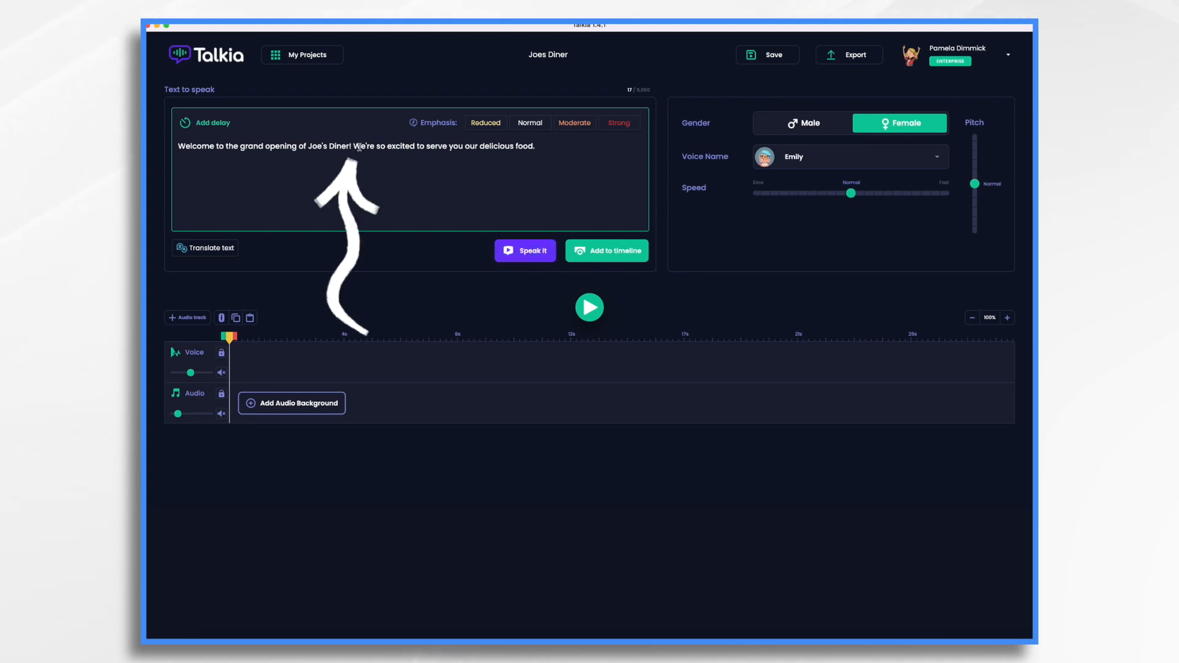
# Insert a 0.8-second delay before "We're so excited" and add the speech to the timeline.
pyautogui.click(213, 123)
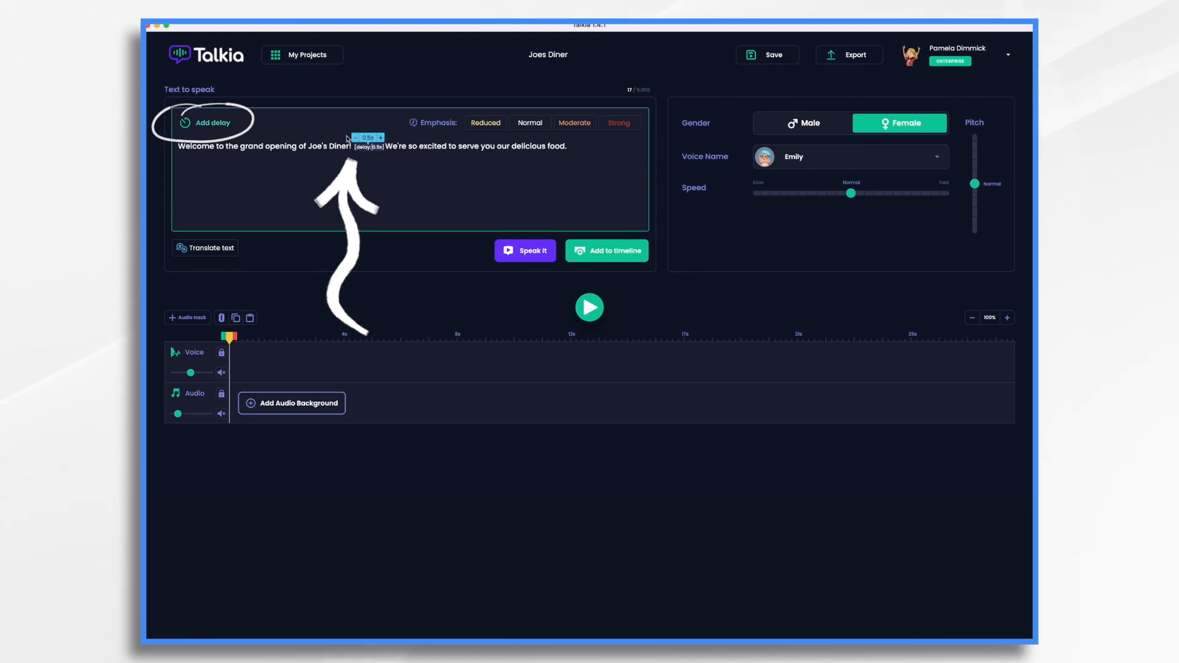
pyautogui.click(380, 138)
pyautogui.click(381, 138)
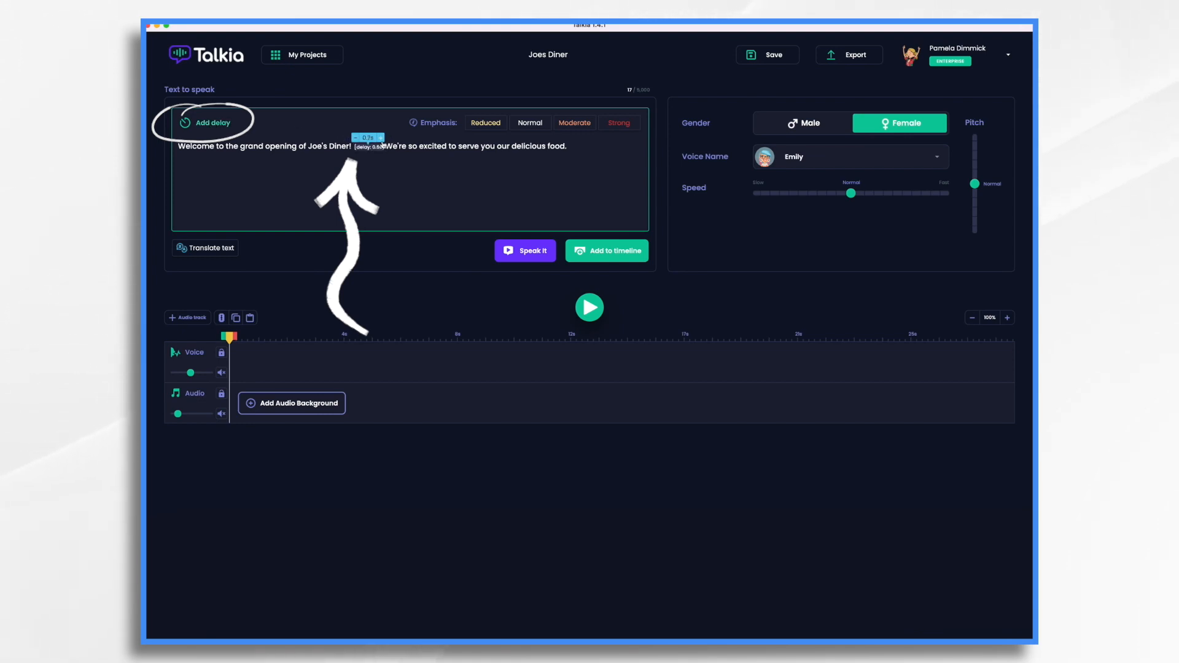
pyautogui.click(380, 138)
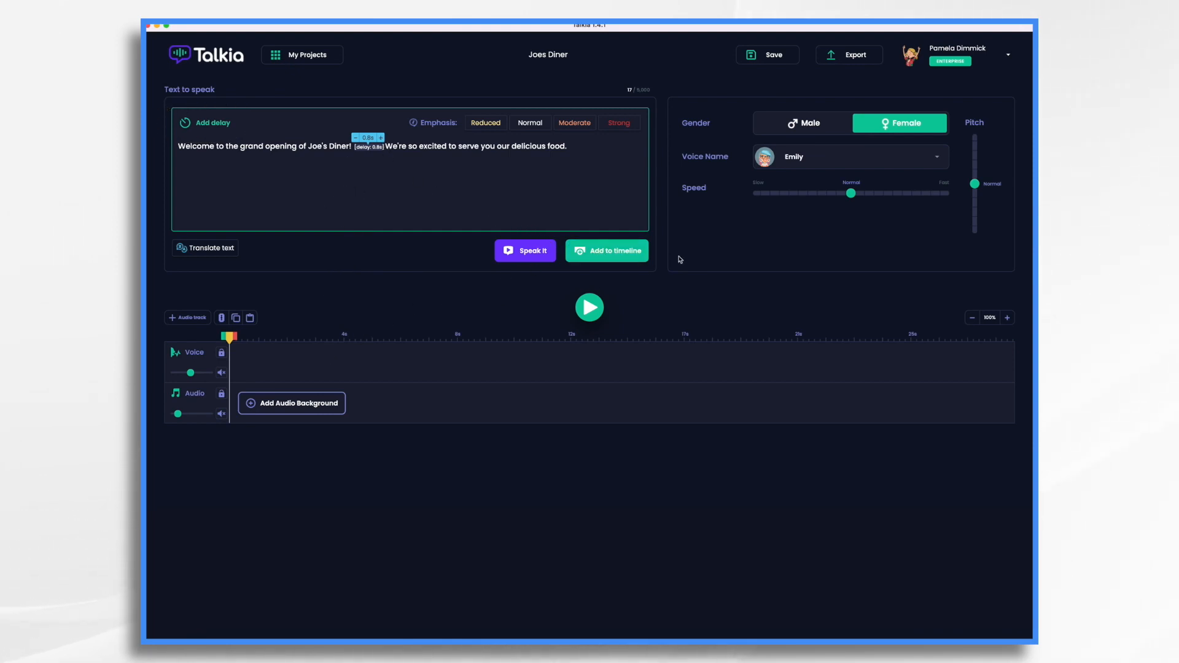
pyautogui.click(612, 252)
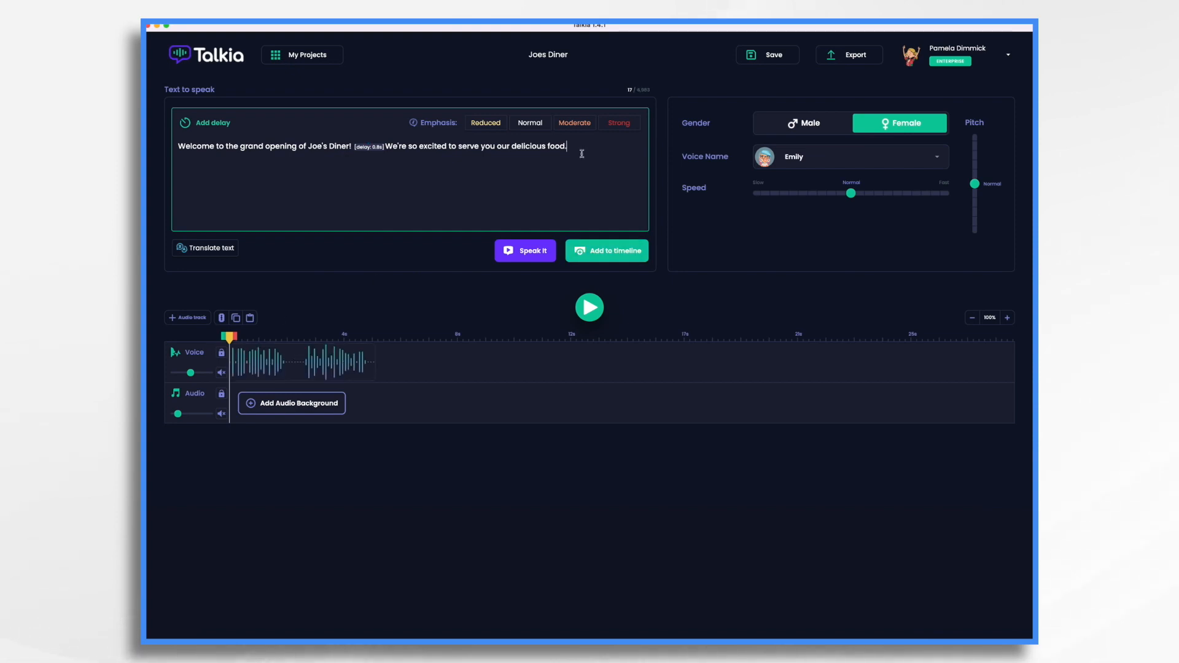
# Replace text with "Not a meat-eater? No problem! We've got a delicious veggie burger, too. Our menu has something for everyone, so please come in and enjoy yourself.".
pyautogui.hotkey('ctrl', 'a')
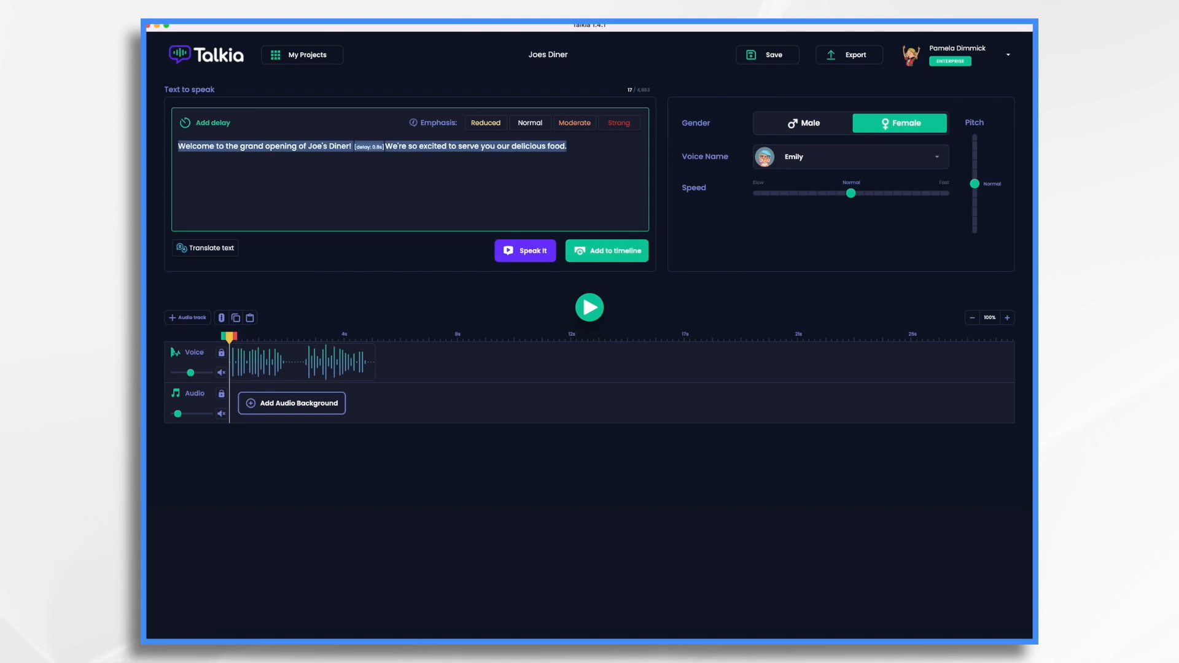
pyautogui.press('BackSpace')
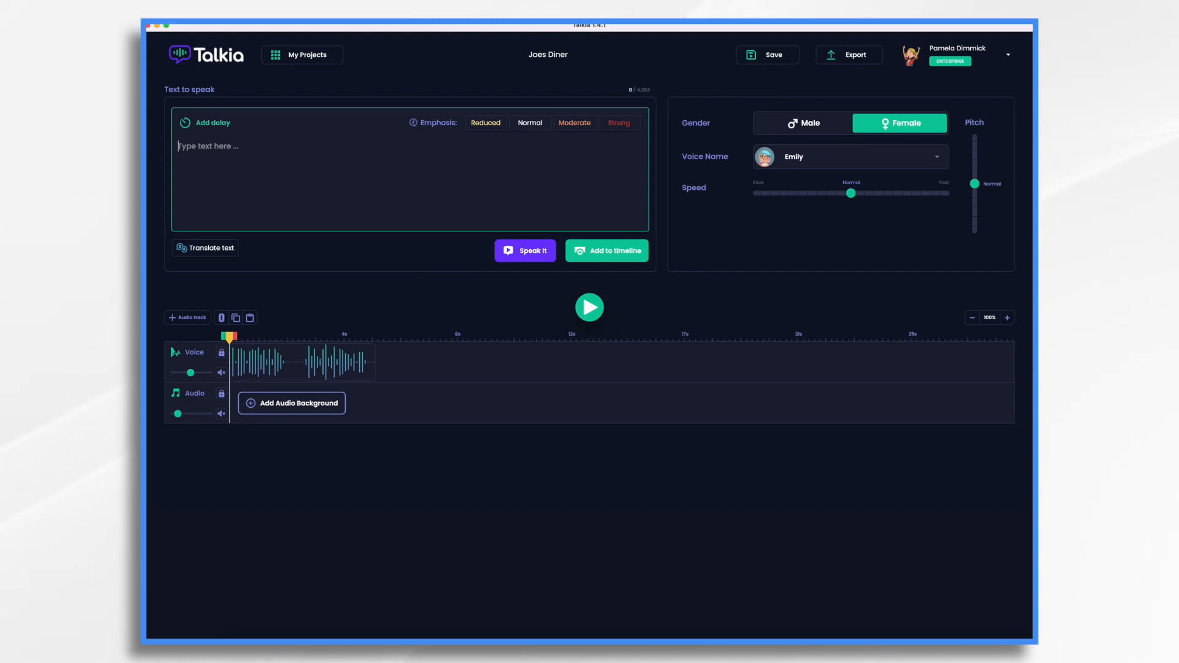
pyautogui.write("Not a meat-eater? No problem! We've got a delicious veggie burger, too. Our menu has something for everyone, so please come in and enjoy yourself.")
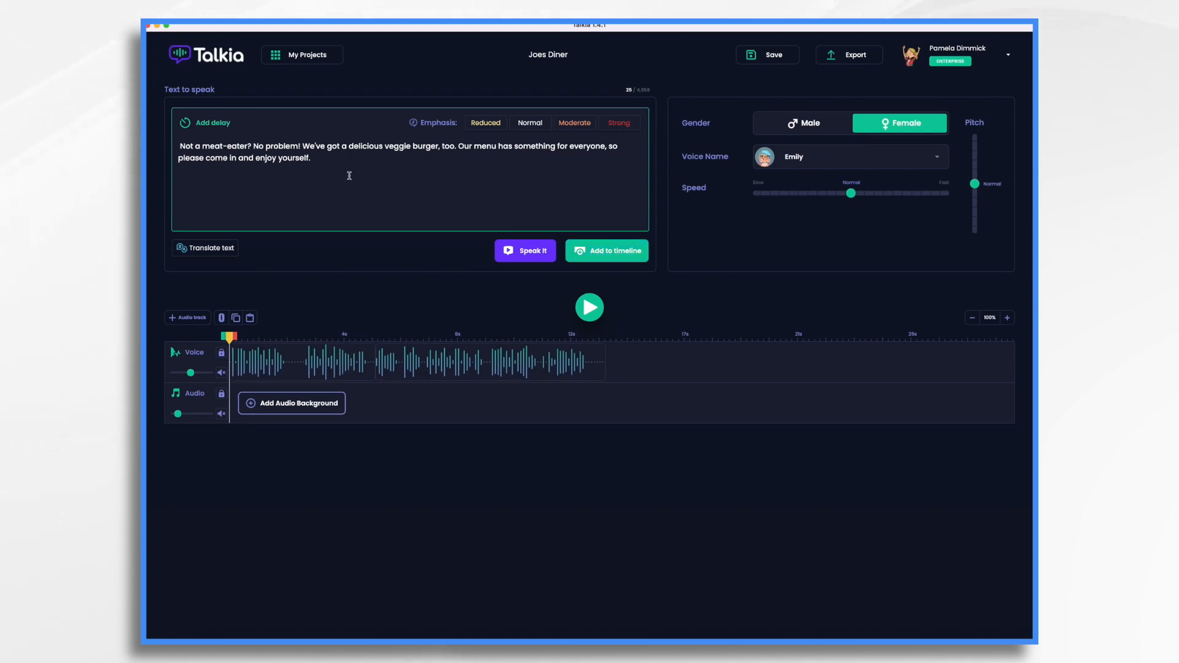
# Replace the text with "We're at the corner of Main and Front Street" and add it to the timeline.
pyautogui.press('super+a')
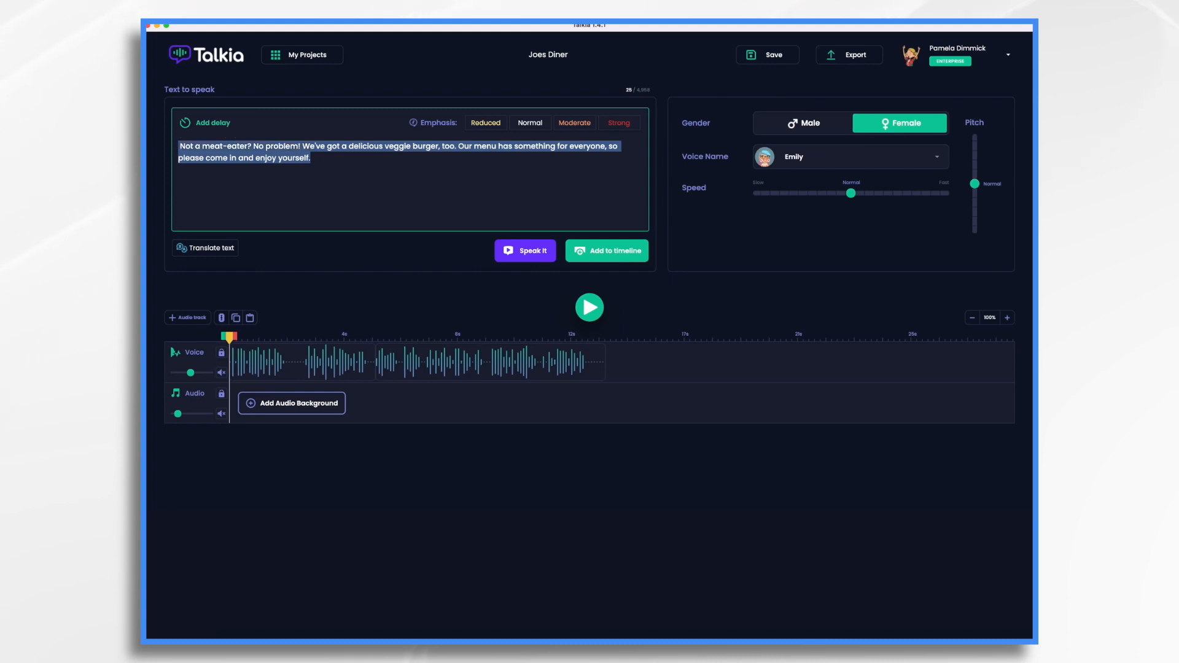
pyautogui.press('BackSpace')
pyautogui.write("We're at the corner of Main and Front Street")
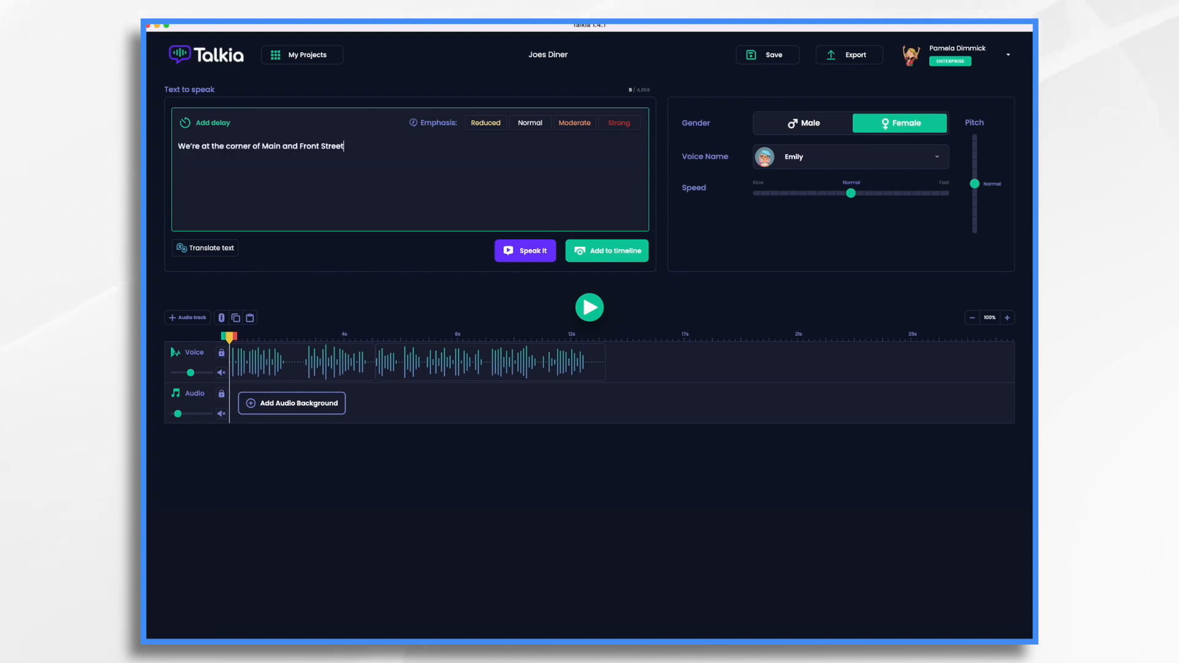
pyautogui.click(611, 254)
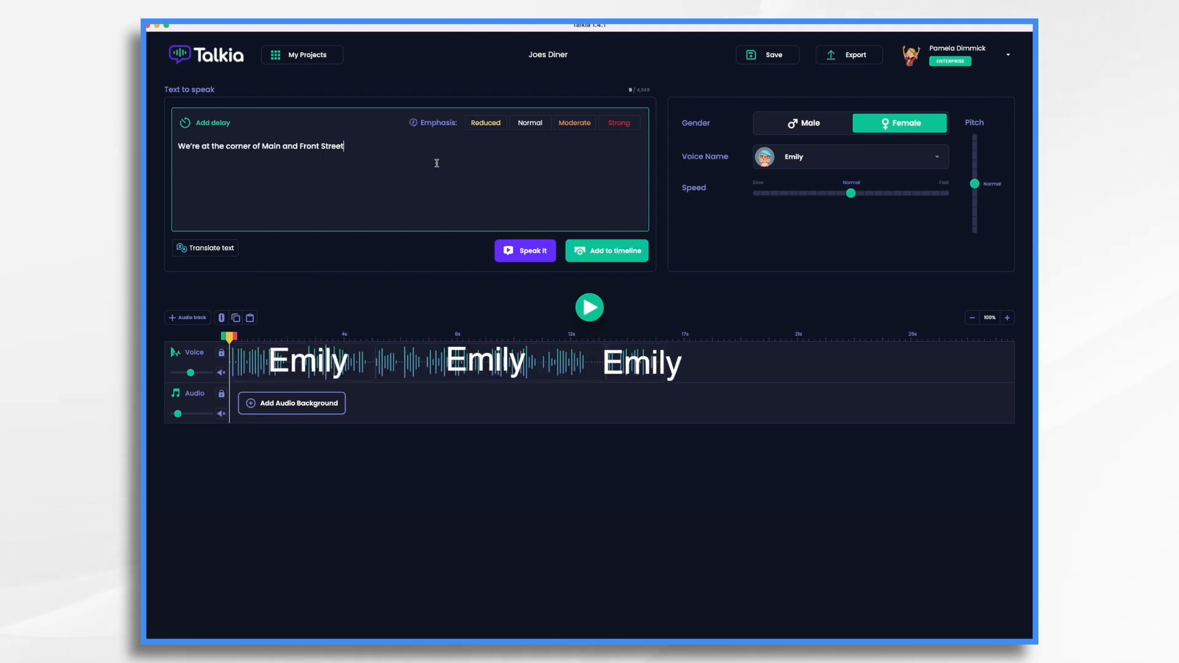
# Replace the text with "Hey there, I'm Joe. Owner and operator of this here diner. Make sure to try our world-famous burgers!".
pyautogui.press('super+a')
pyautogui.press('BackSpace')
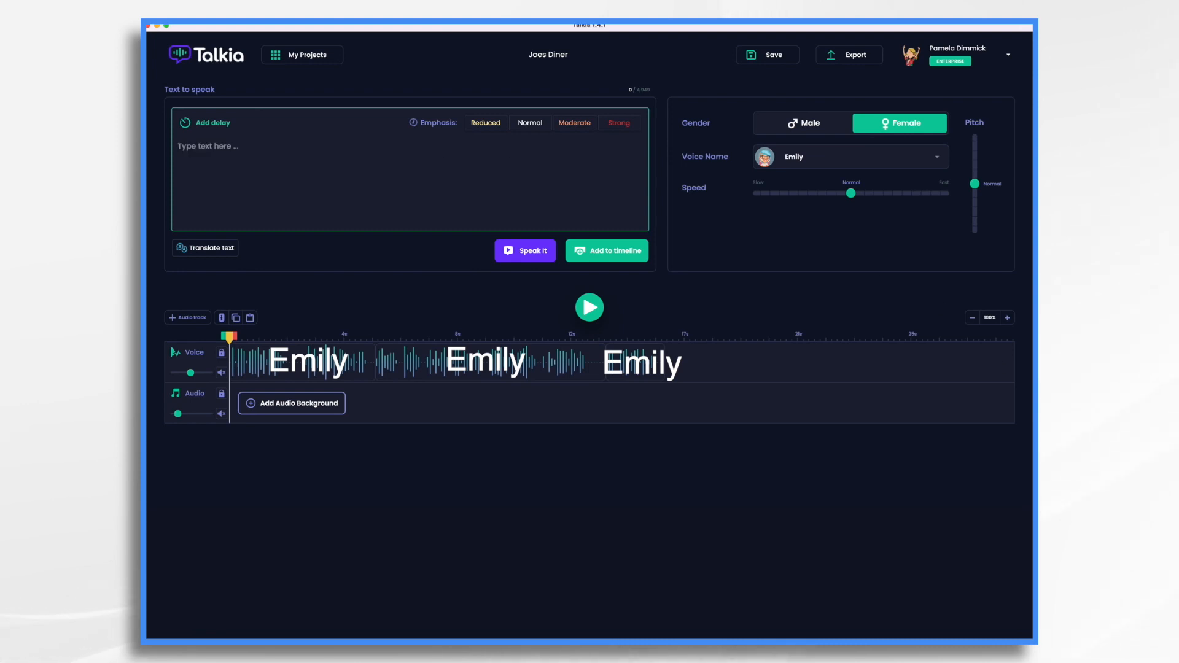
pyautogui.write("Hey there, I'm Joe. Owner and operator of this here diner. Make sure to try our world-famous burgers!")
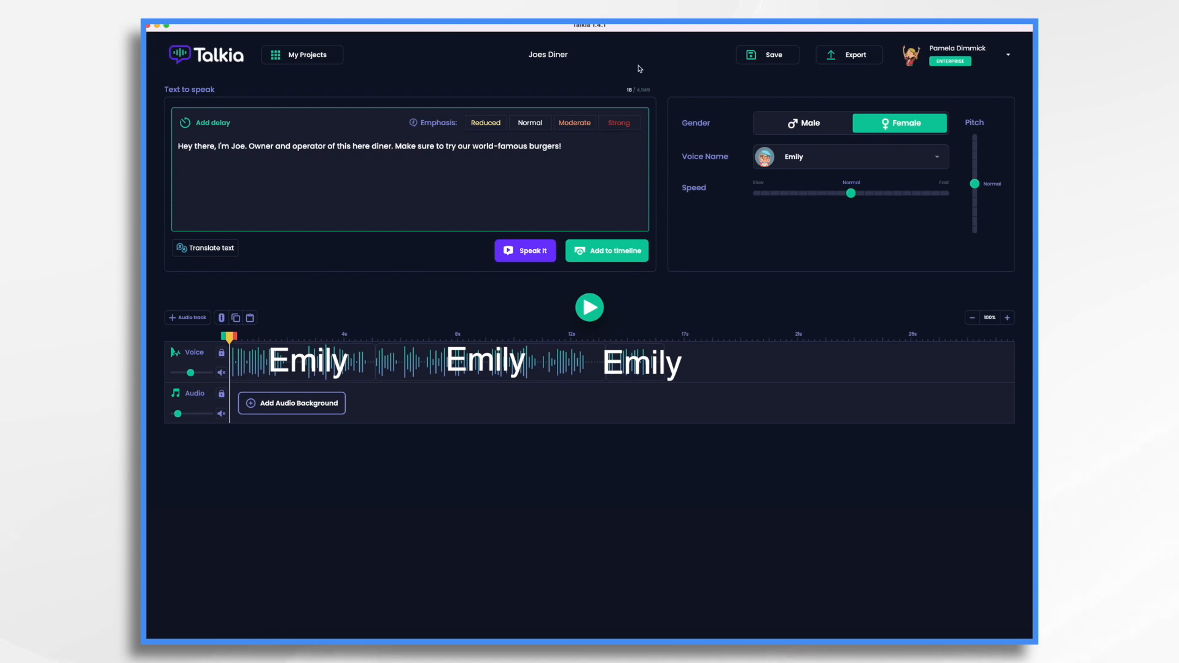
# Switch the voice gender to male and apply the Google wavenet voice David.
pyautogui.click(793, 124)
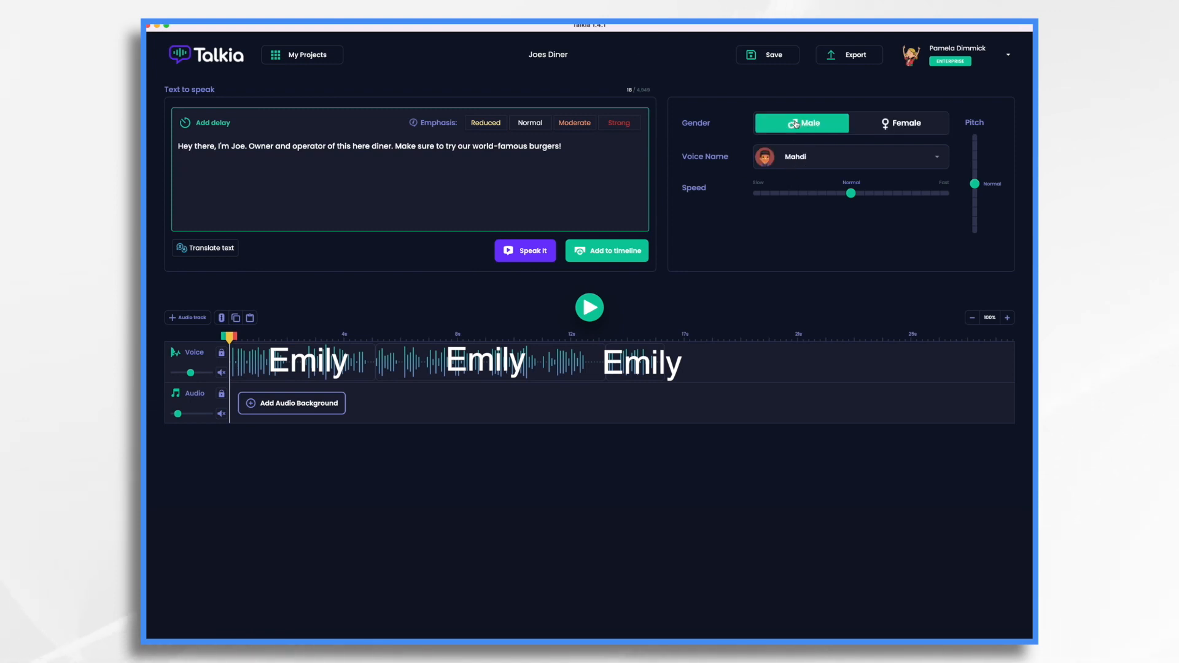
pyautogui.click(937, 161)
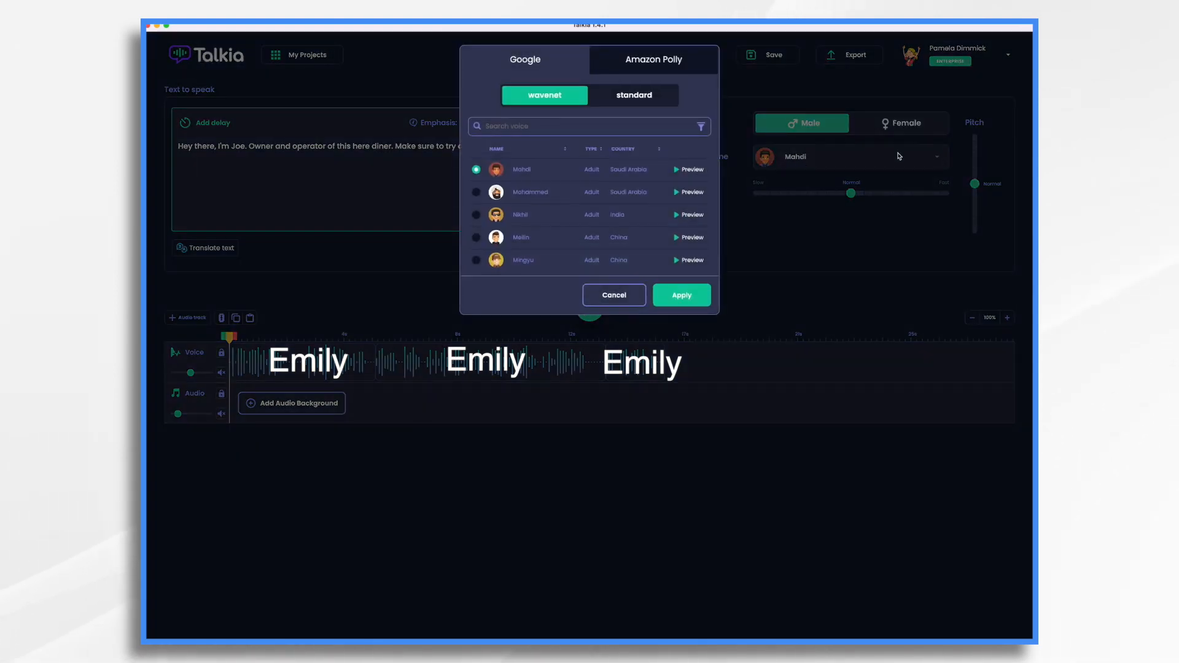
pyautogui.write('davi')
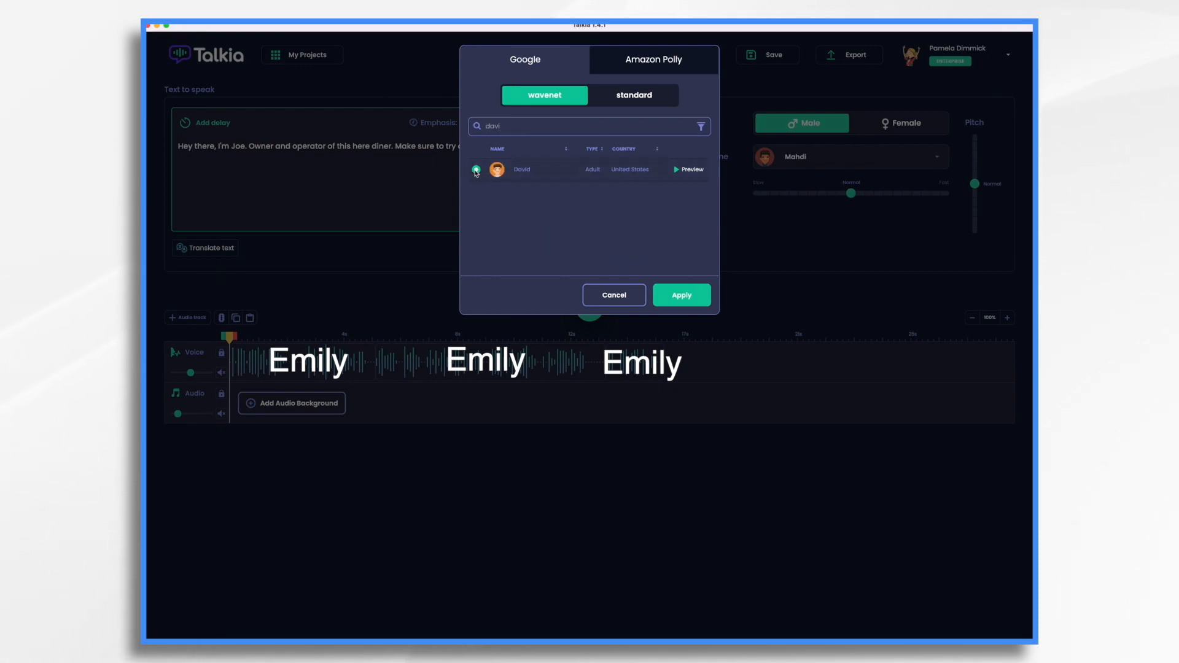
pyautogui.click(698, 302)
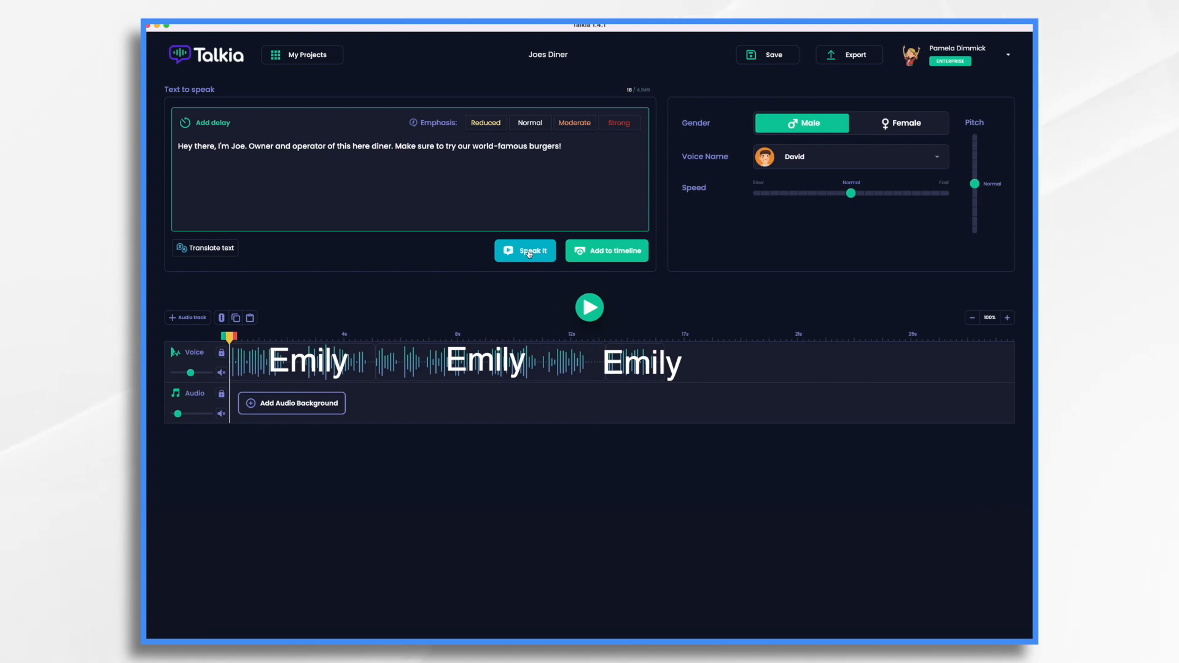
# Add Joe's introduction to the timeline and move its clip directly after the first voice clip.
pyautogui.click(598, 252)
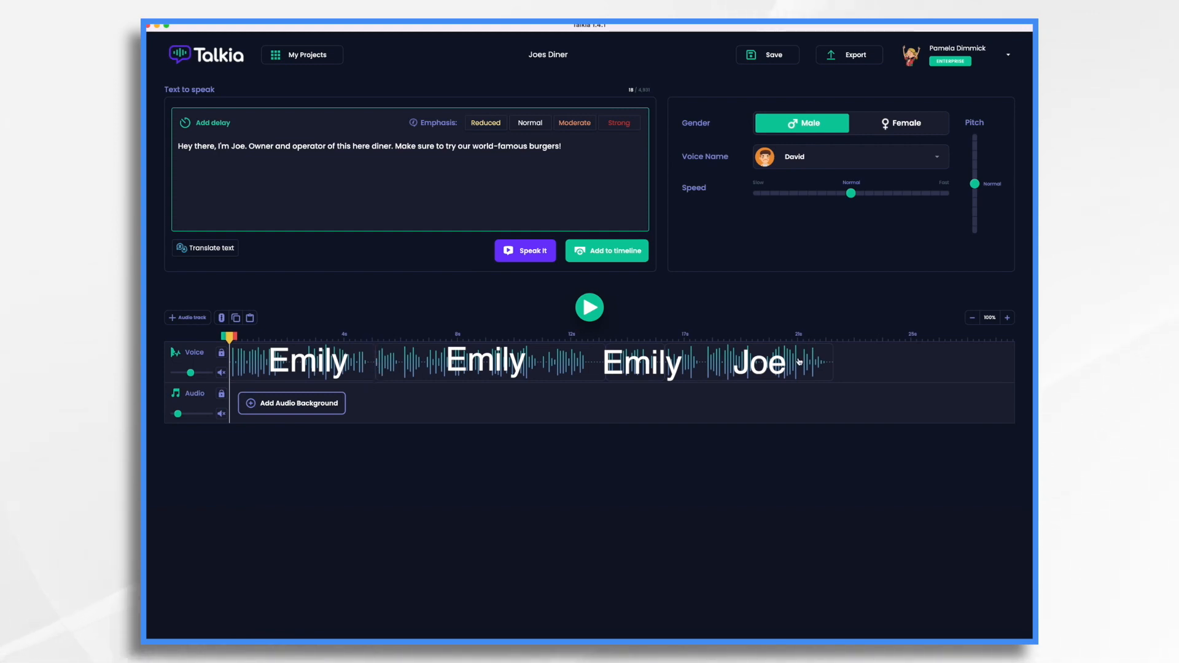
pyautogui.moveTo(800, 361); pyautogui.dragTo(520, 351)
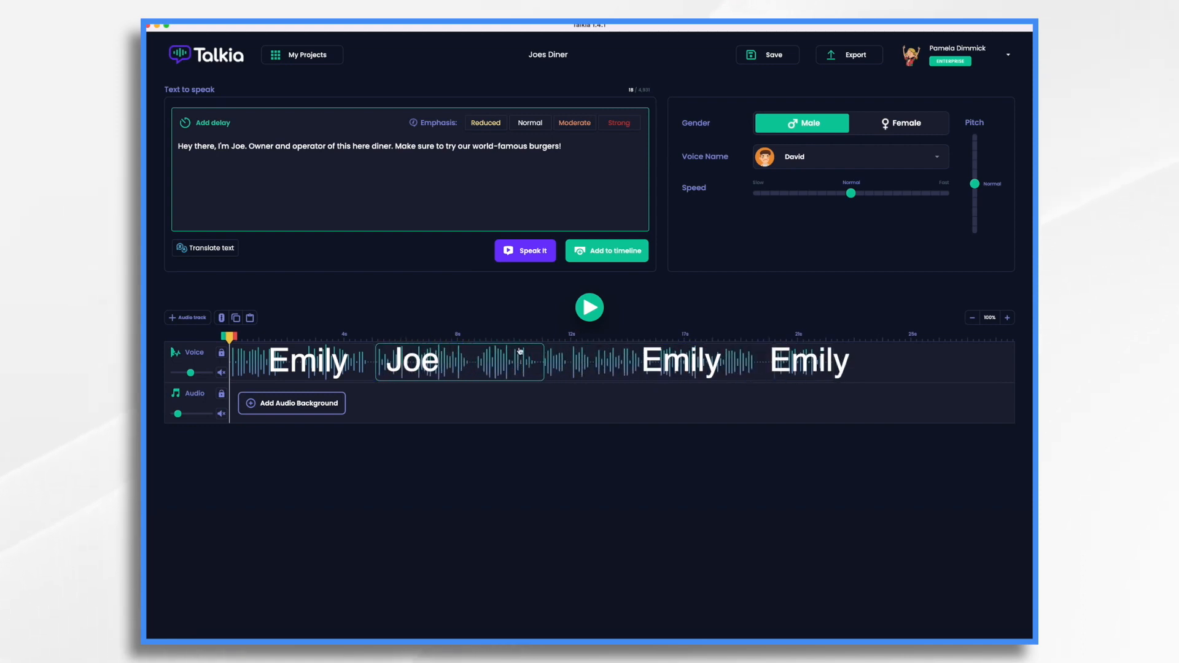
# Replace the text with "So come on in, sit down, and enjoy!" and add it to the timeline in David's voice.
pyautogui.hotkey('ctrl', 'a')
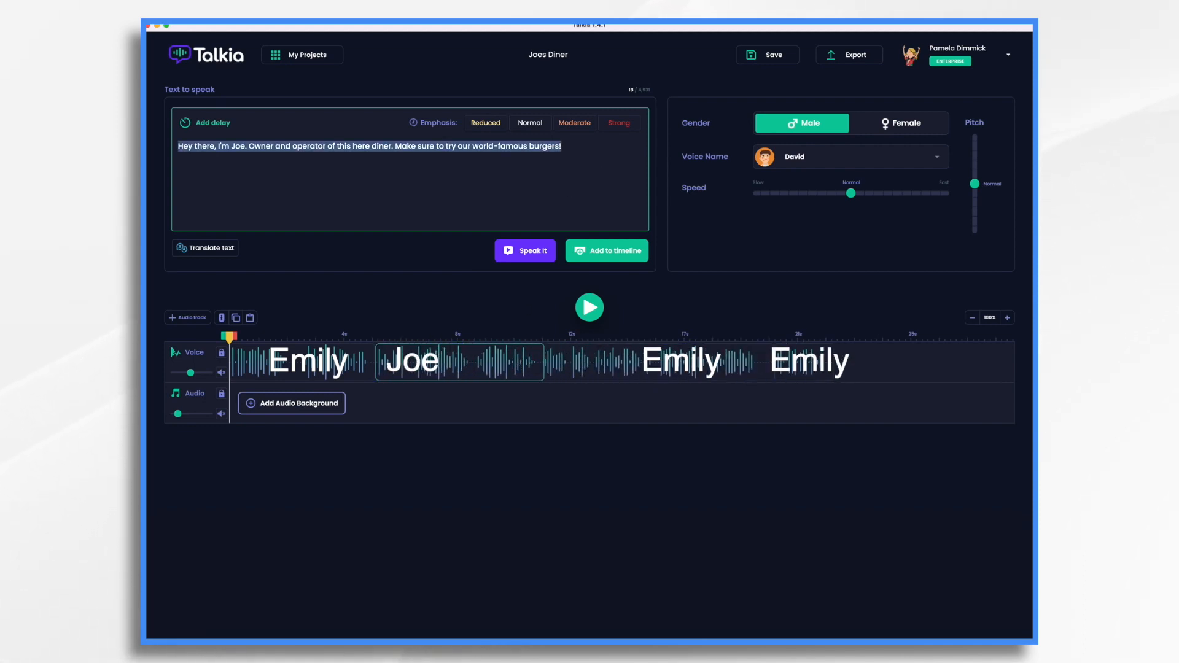
pyautogui.press('BackSpace')
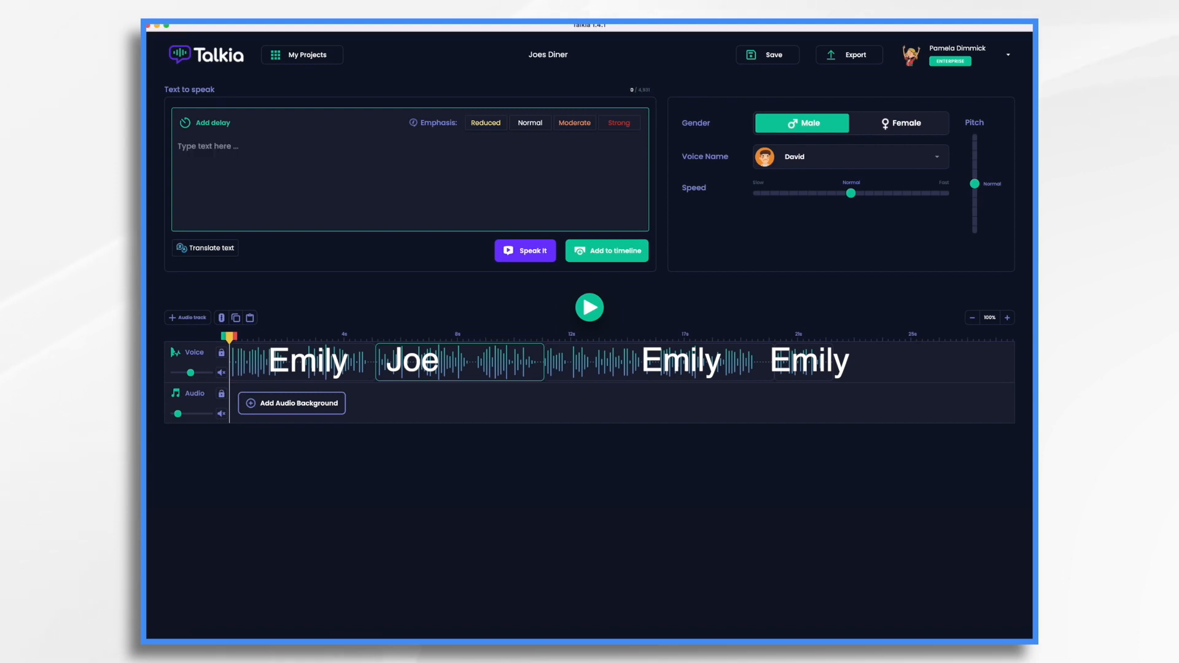
pyautogui.write('So come on in, sit down, and enjoy!')
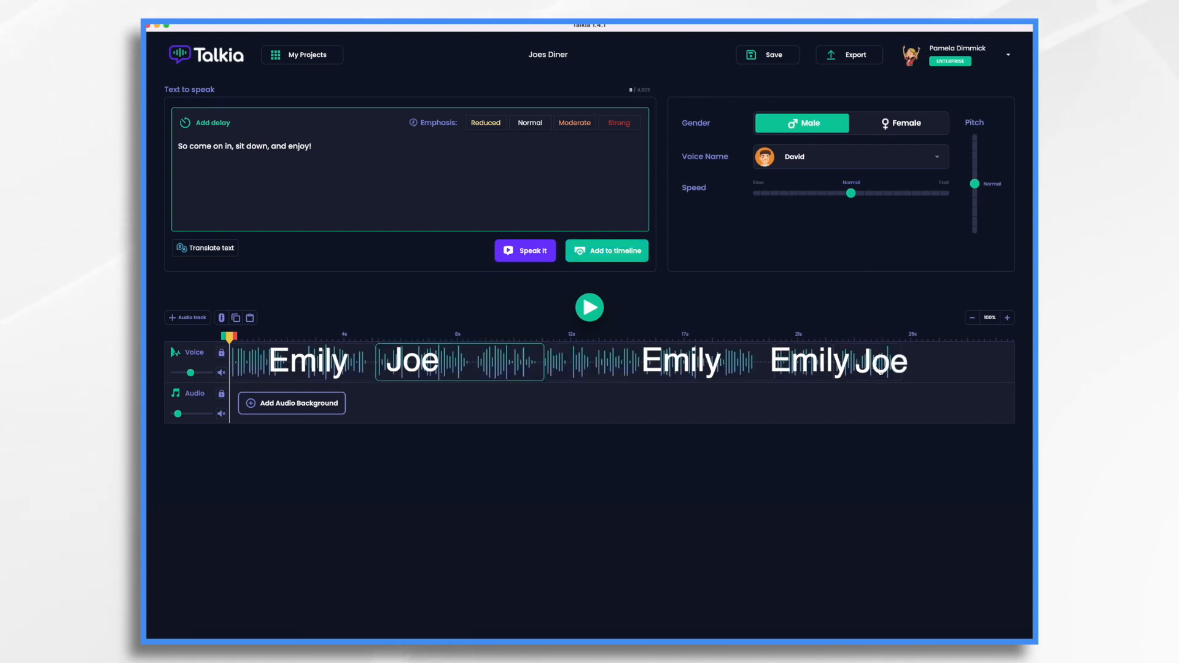
# Move the new closing clip ahead of the street-corner clip and play the whole timeline.
pyautogui.moveTo(880, 364); pyautogui.dragTo(819, 365)
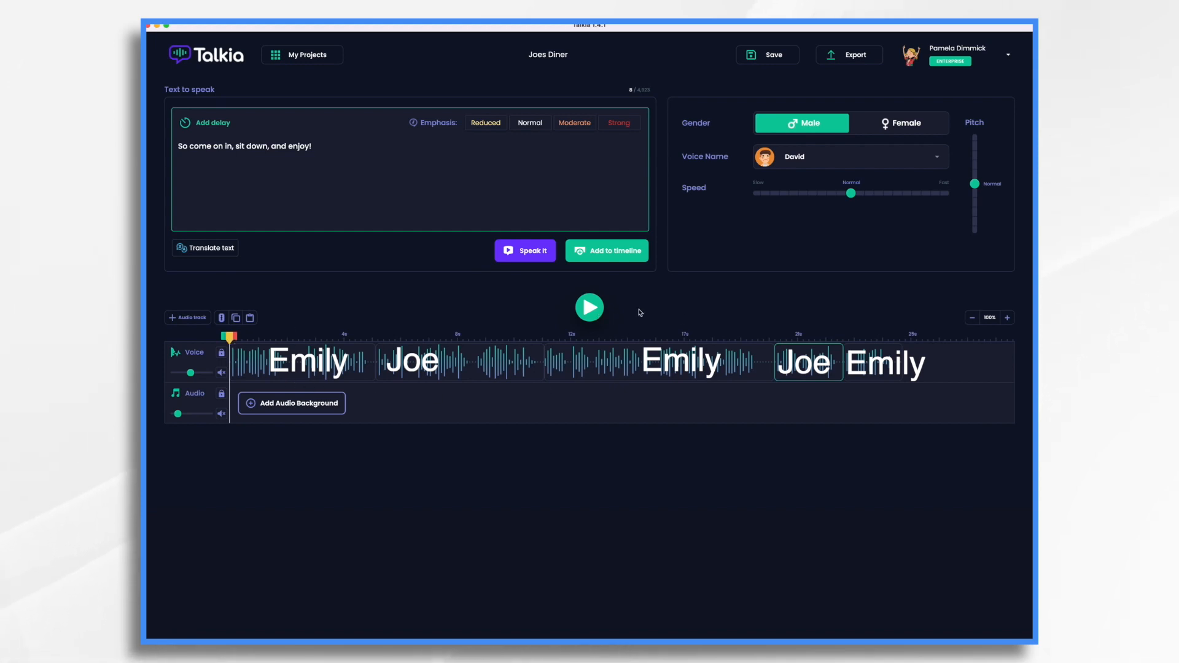
pyautogui.click(589, 308)
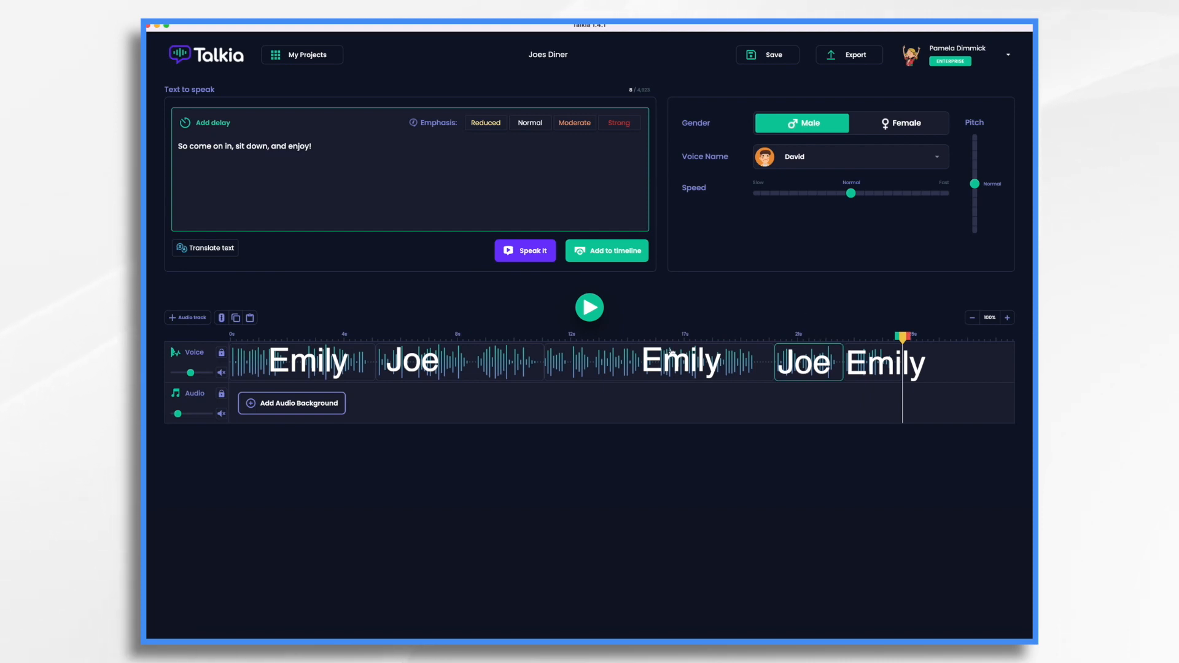
# Find the final phrase of Emily's second voice clip by listening, mark it through to the clip's end, and cut it out.
pyautogui.click(719, 362)
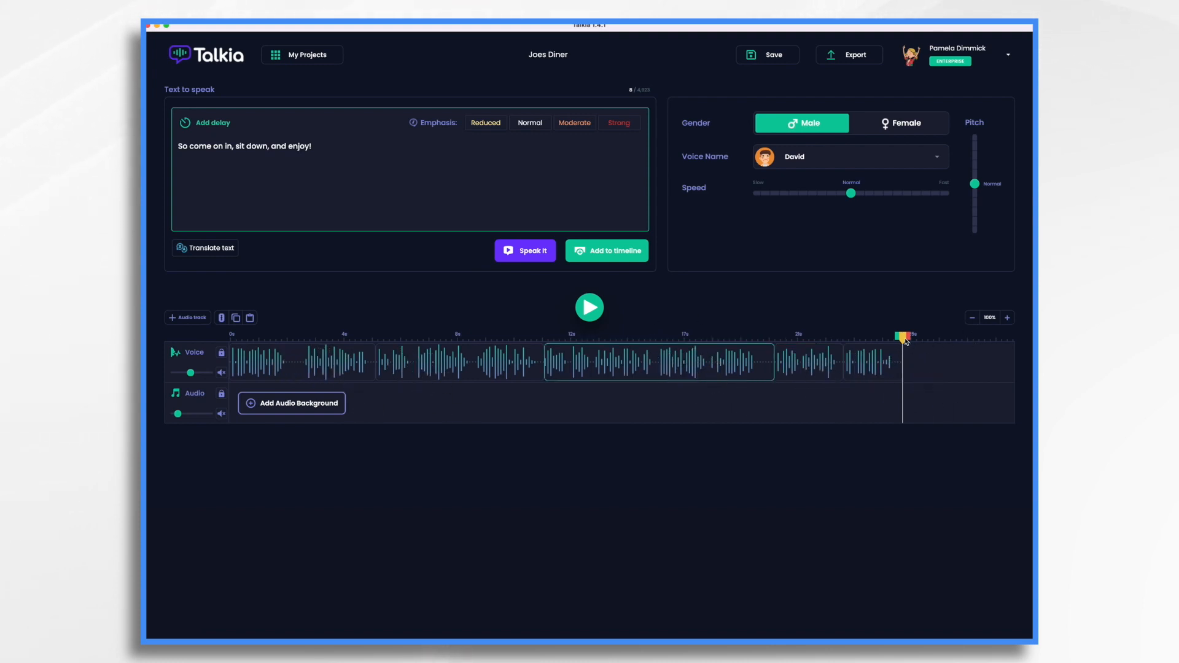
pyautogui.moveTo(905, 341); pyautogui.dragTo(643, 338)
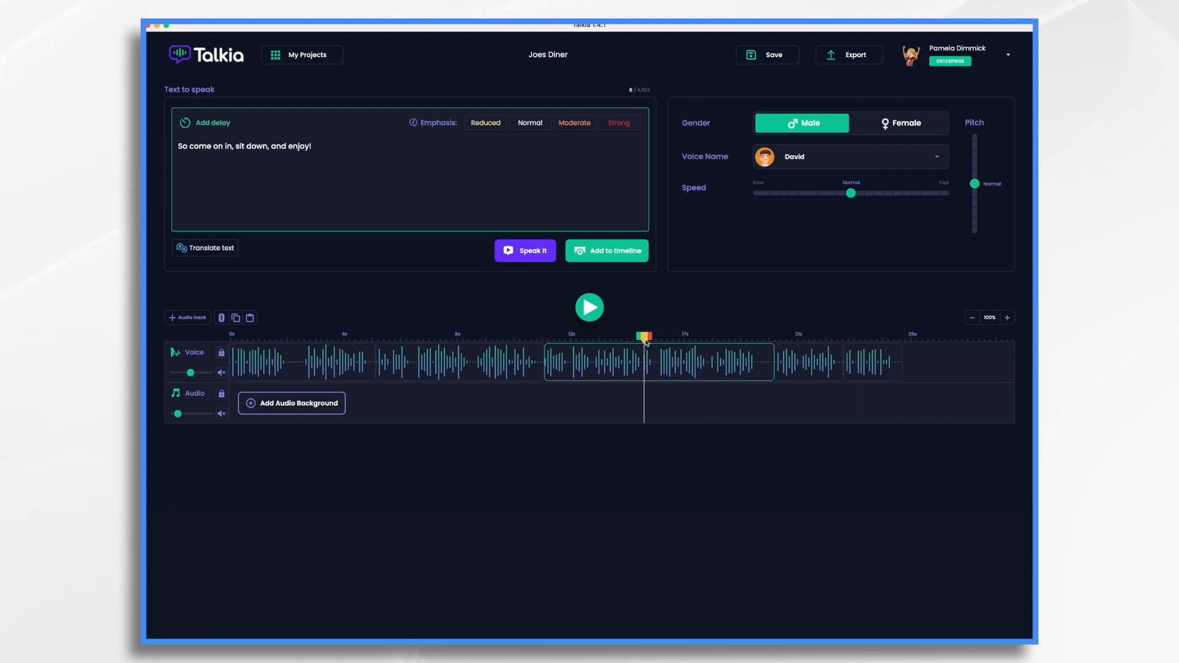
pyautogui.click(590, 311)
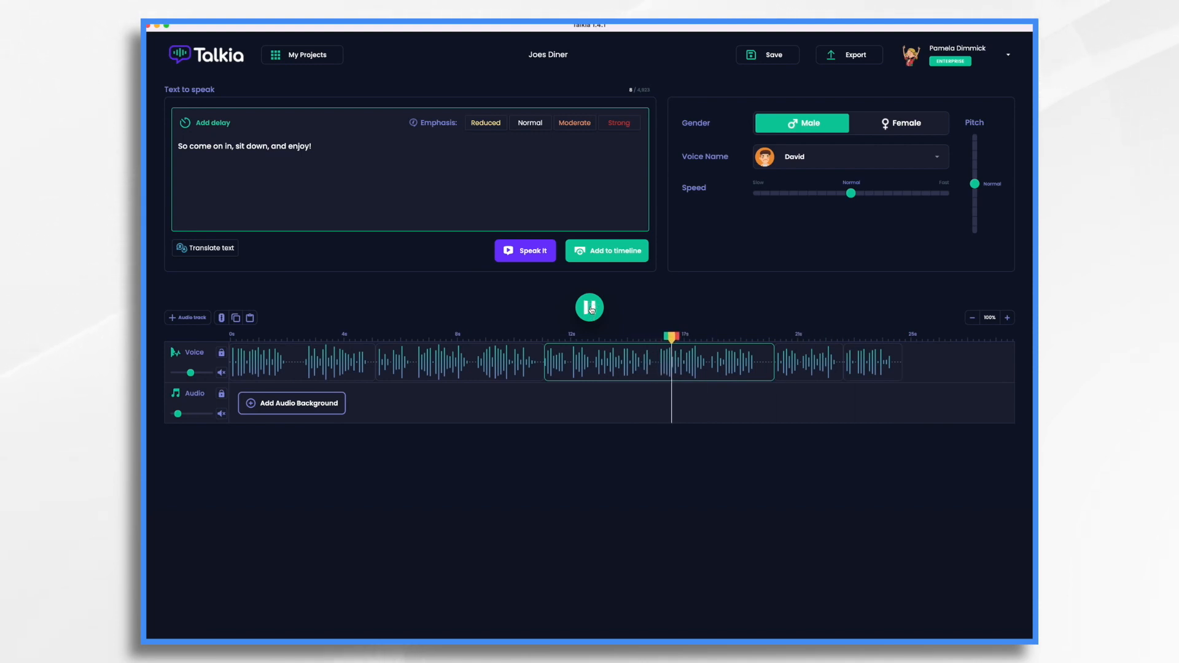
pyautogui.click(590, 309)
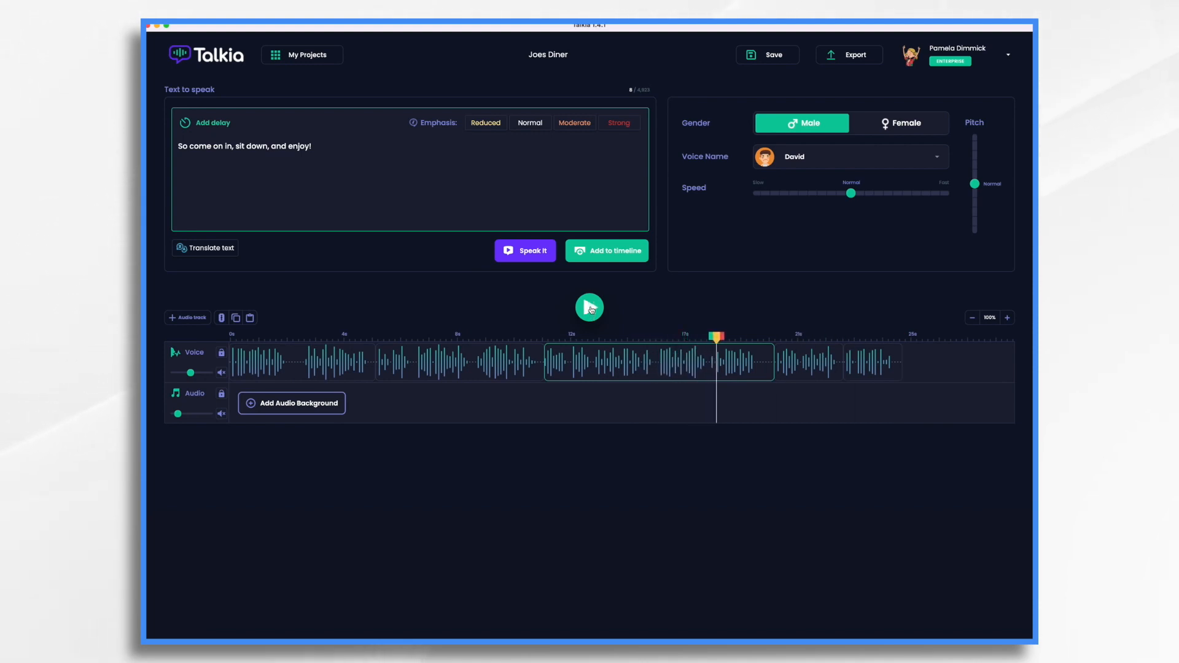
pyautogui.moveTo(716, 339); pyautogui.dragTo(709, 340)
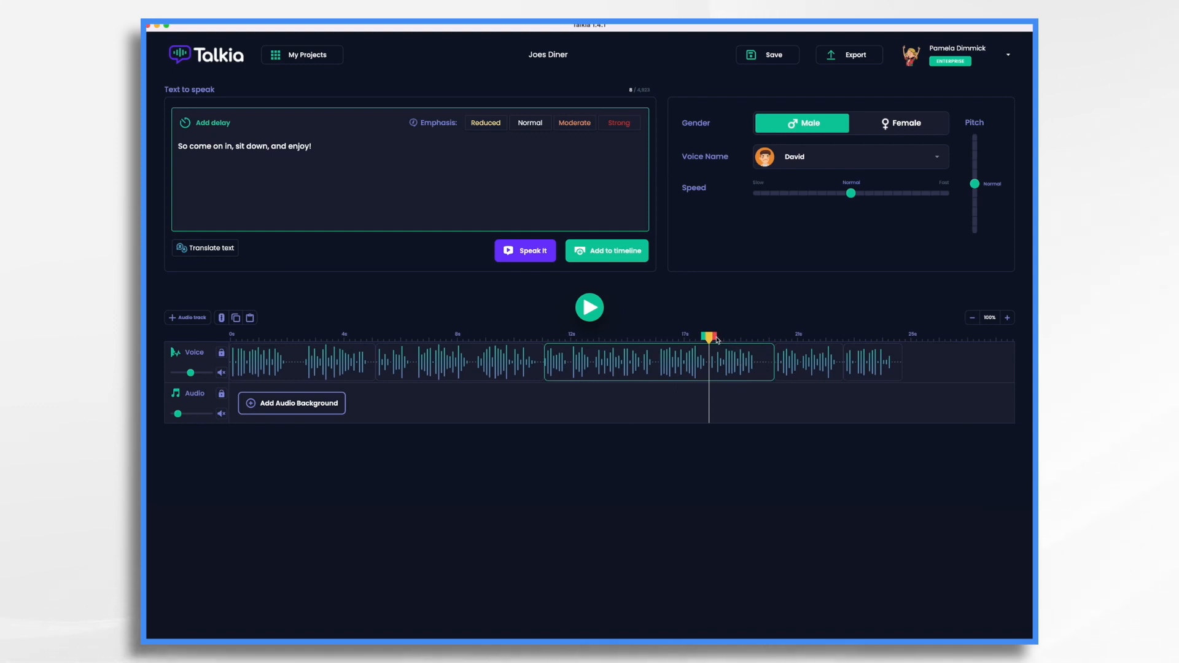
pyautogui.moveTo(716, 339); pyautogui.dragTo(777, 346)
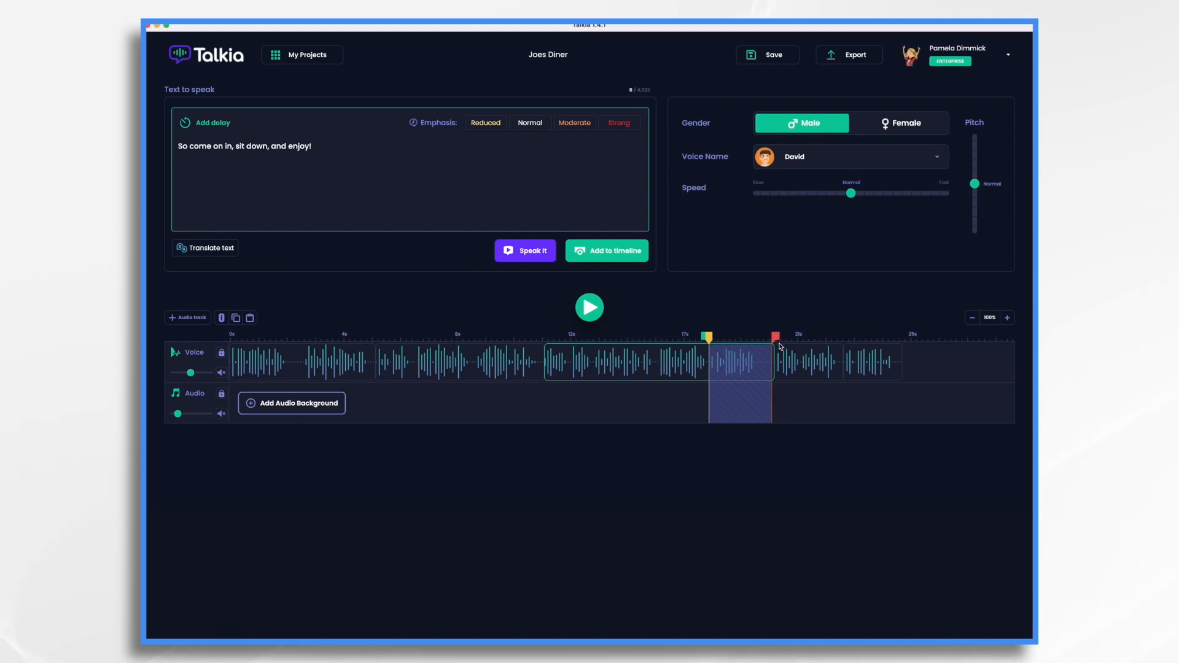
pyautogui.click(591, 307)
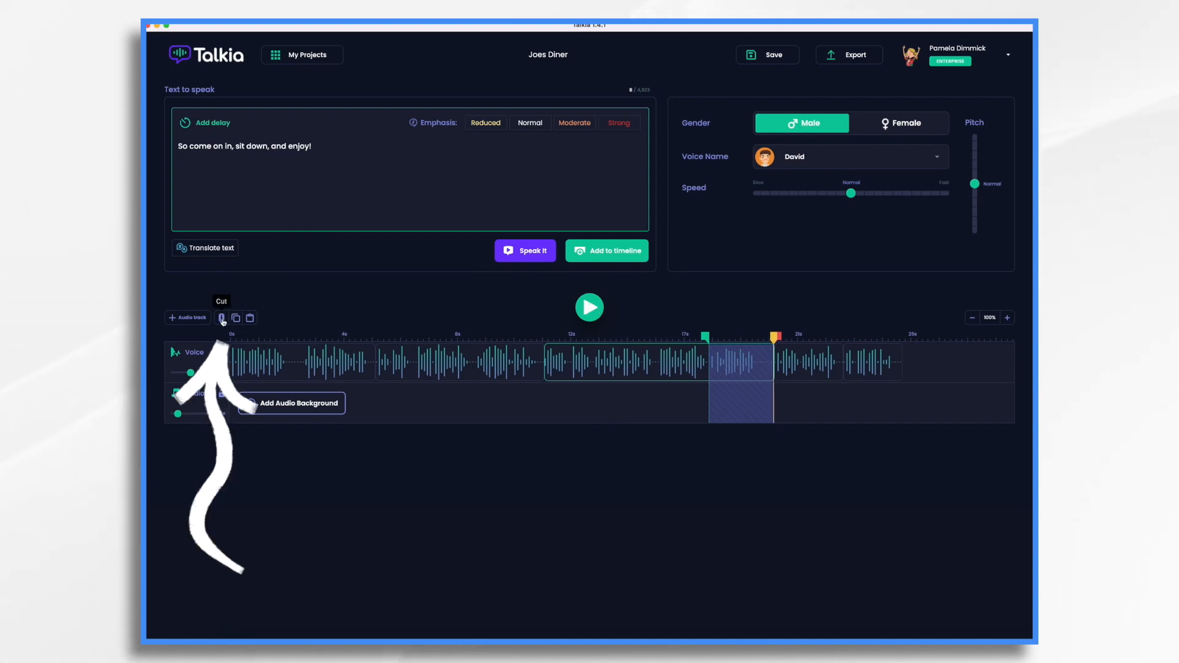
pyautogui.click(221, 318)
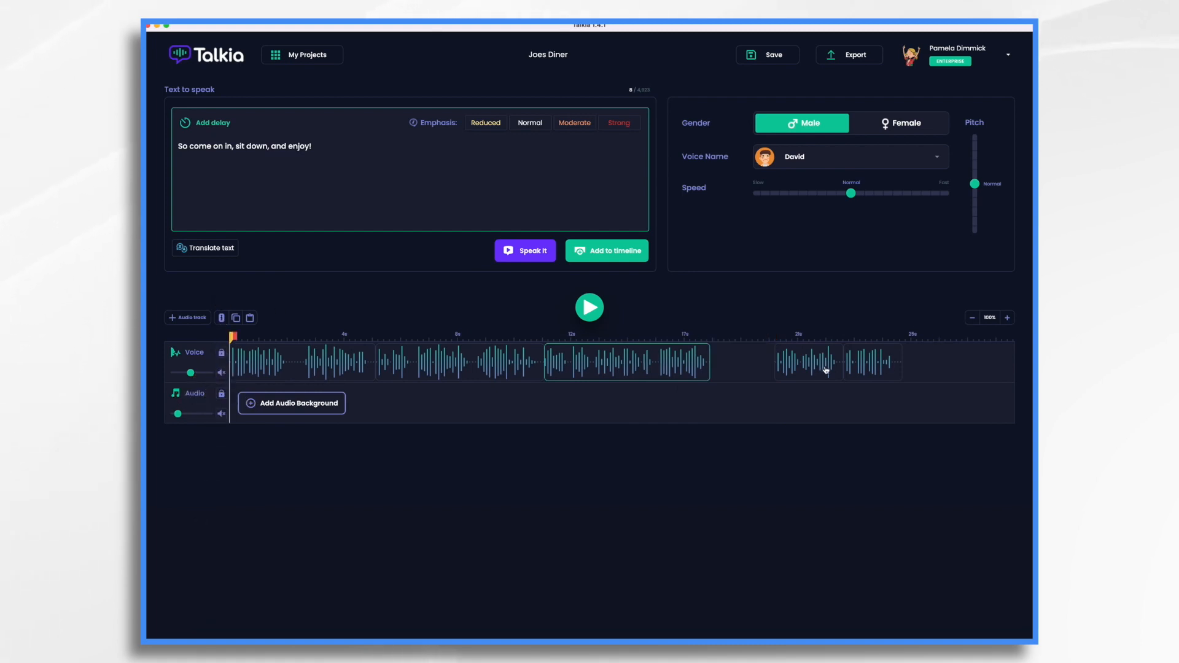
# Close the gap by moving the last two voice clips earlier, and play the end of the conversation.
pyautogui.moveTo(812, 365); pyautogui.dragTo(748, 364)
pyautogui.moveTo(859, 361); pyautogui.dragTo(797, 362)
pyautogui.click(657, 336)
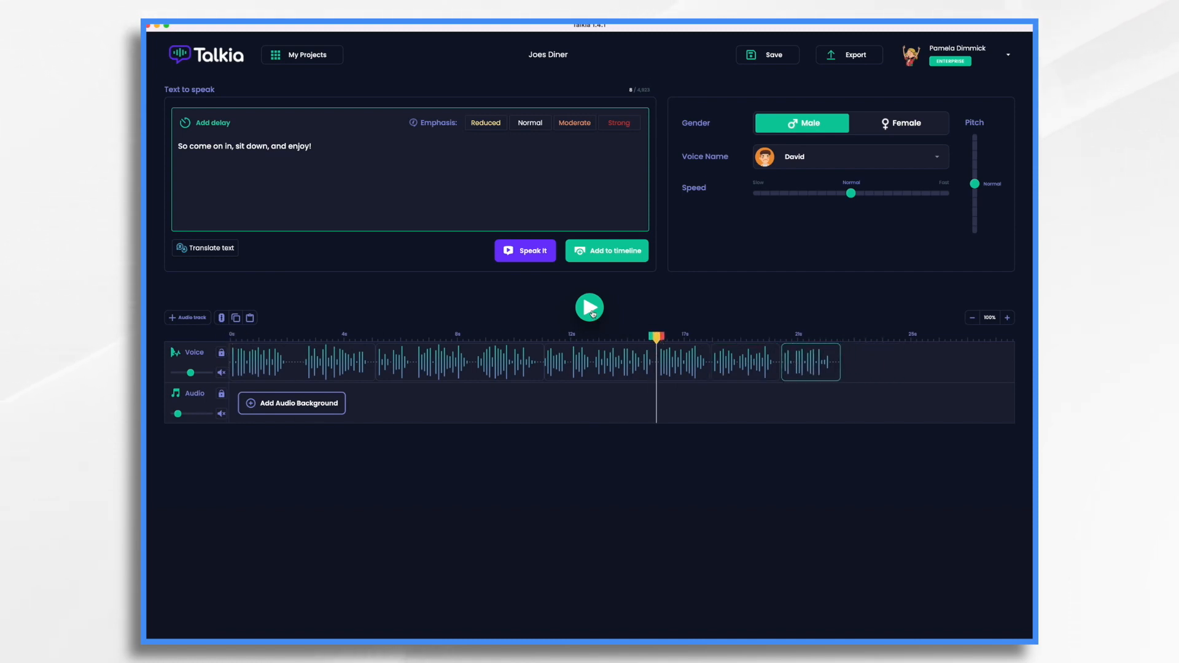
pyautogui.click(590, 308)
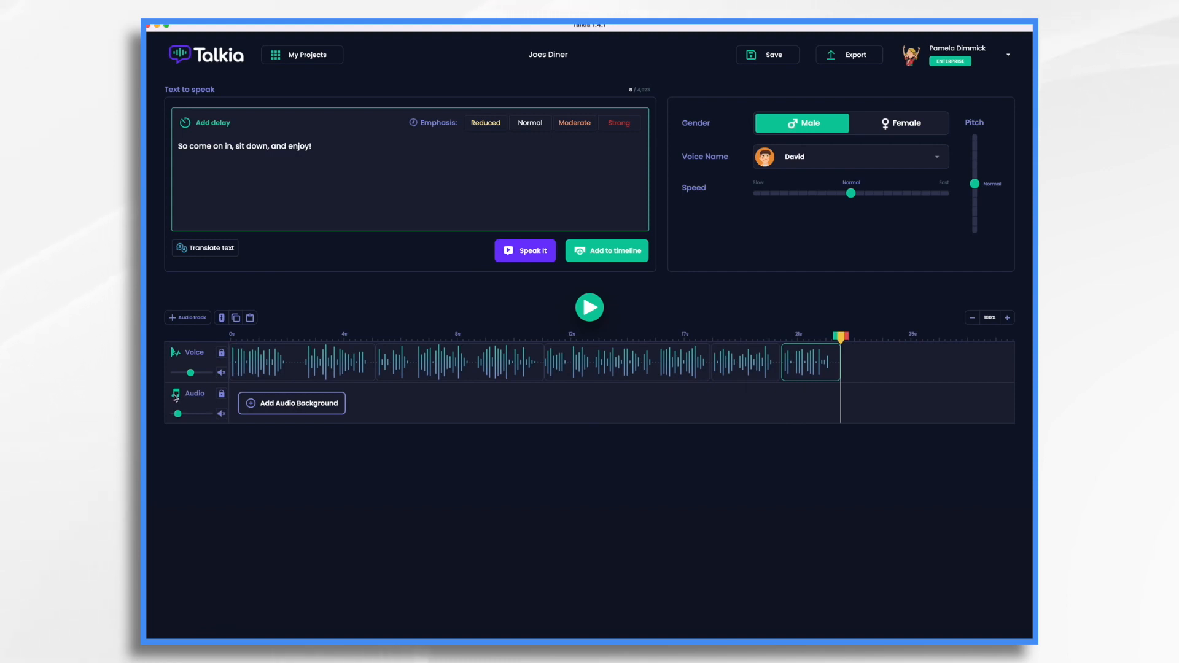
# Insert "The Best Day" as the background music and trim its end to just past the last voice clip.
pyautogui.click(254, 406)
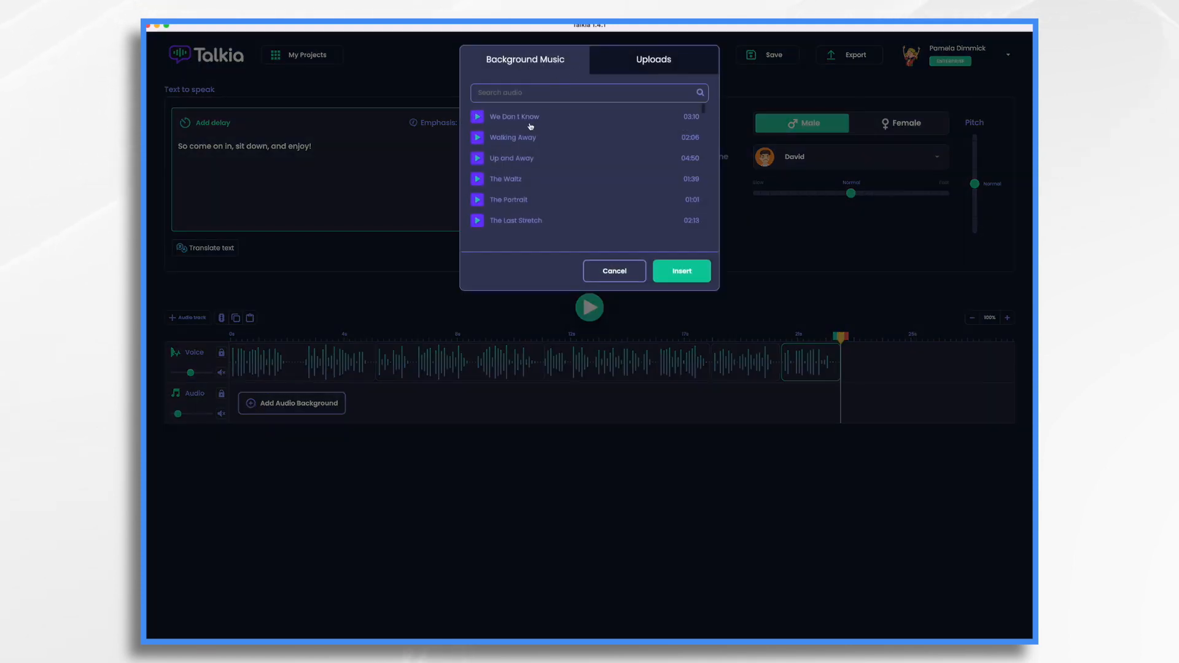
pyautogui.scroll(-4, 559, 194)
pyautogui.scroll(4, 559, 193)
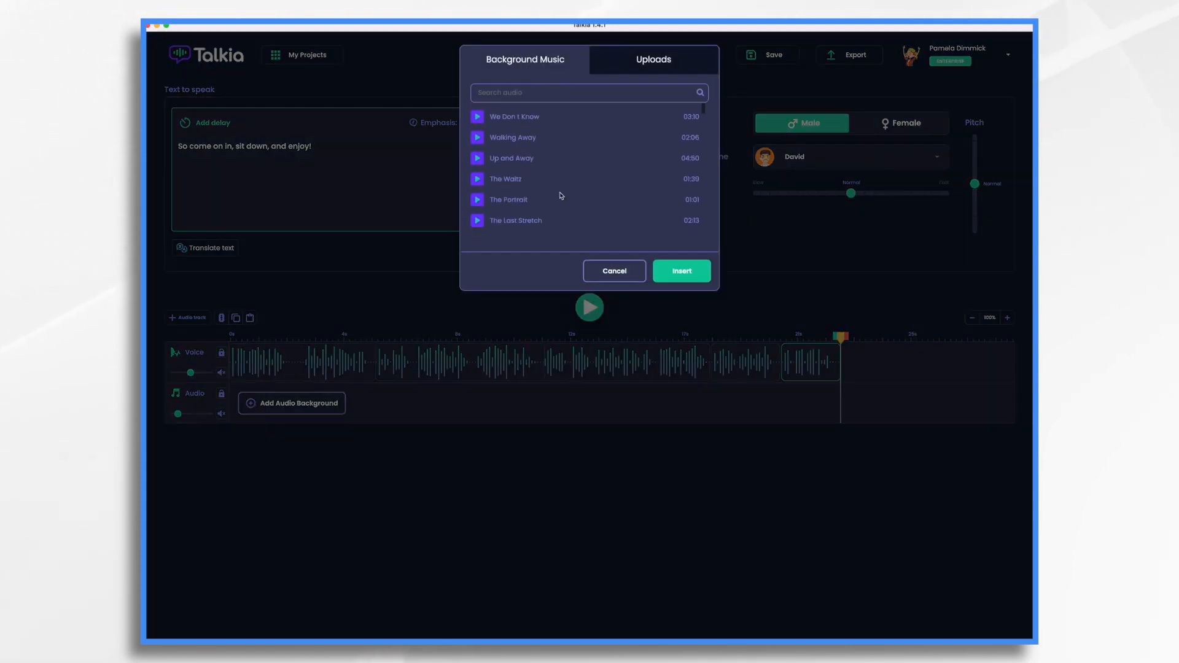
pyautogui.click(655, 63)
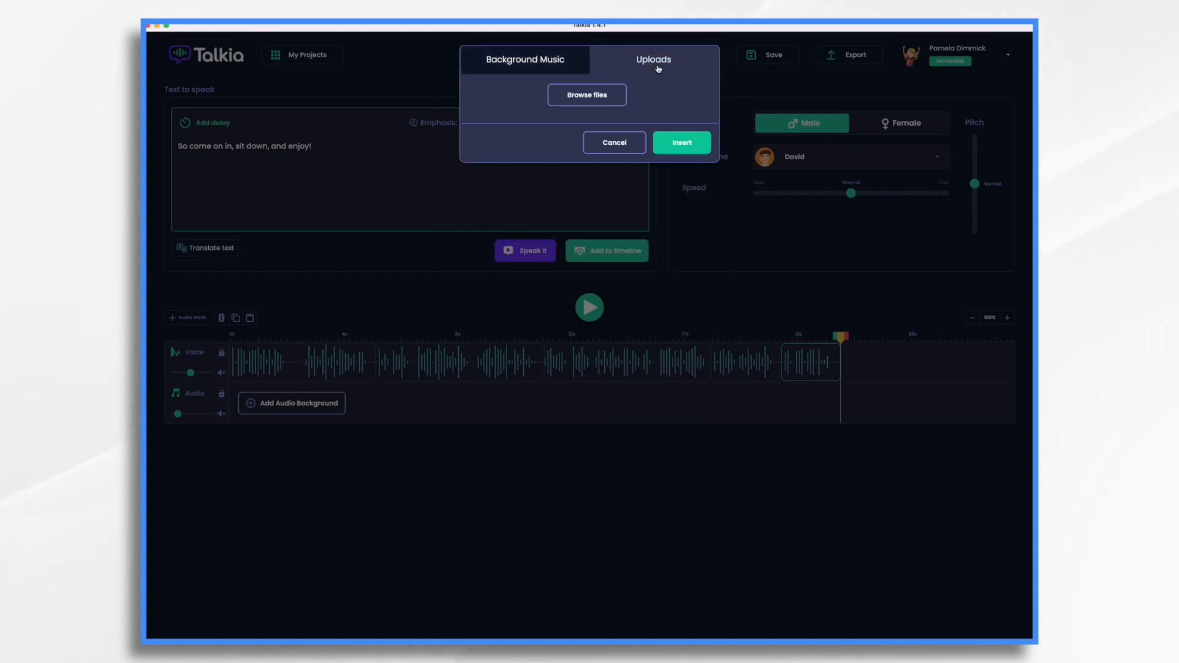
pyautogui.click(545, 60)
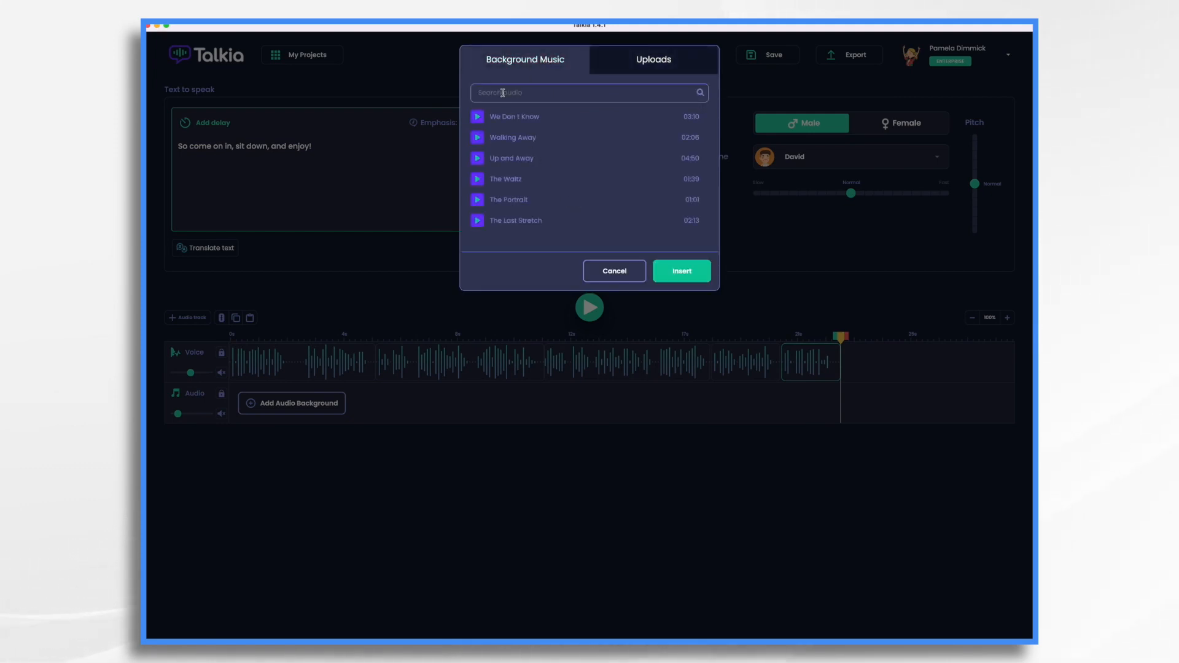
pyautogui.write('the be')
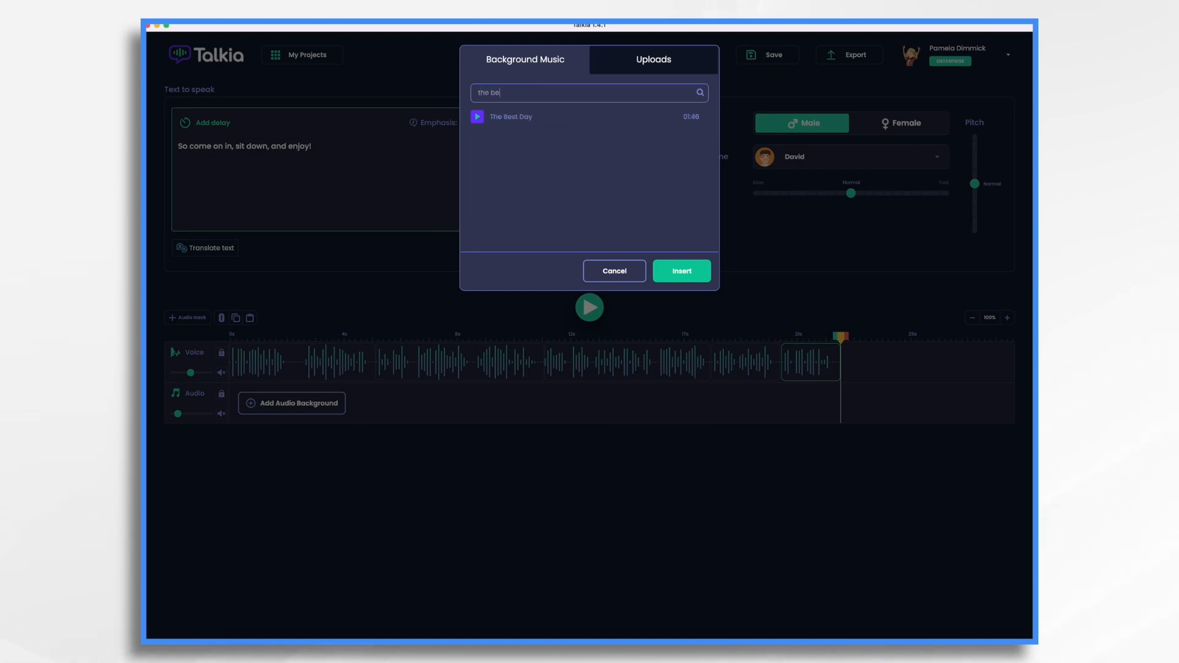
pyautogui.click(683, 275)
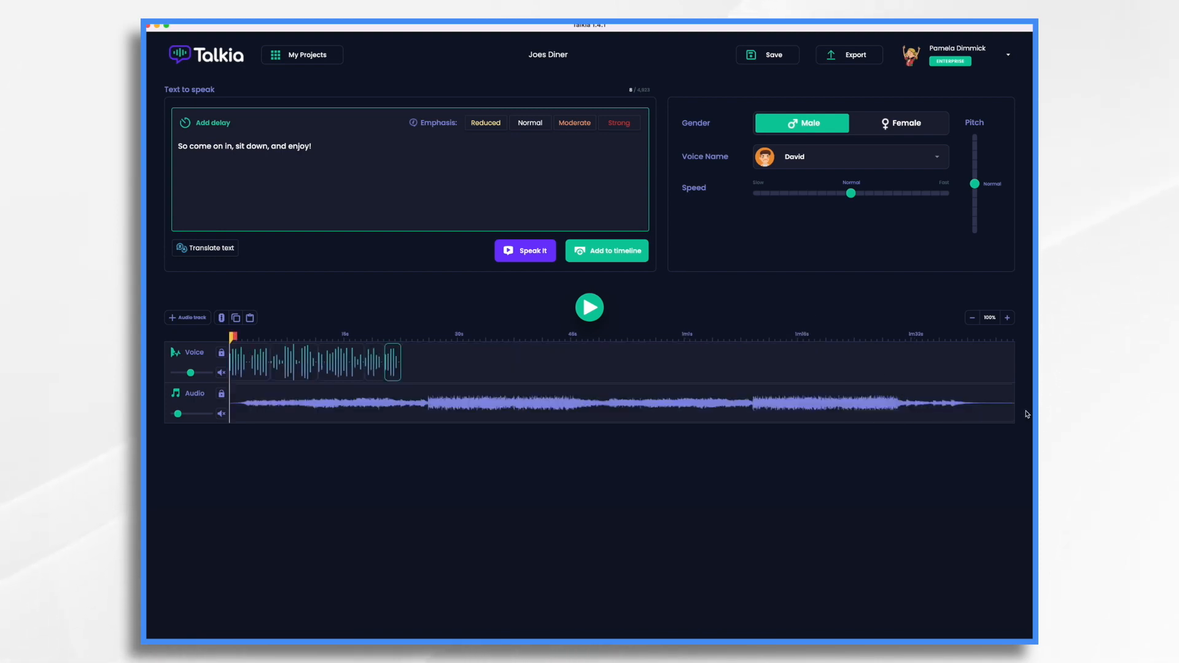
pyautogui.click(904, 404)
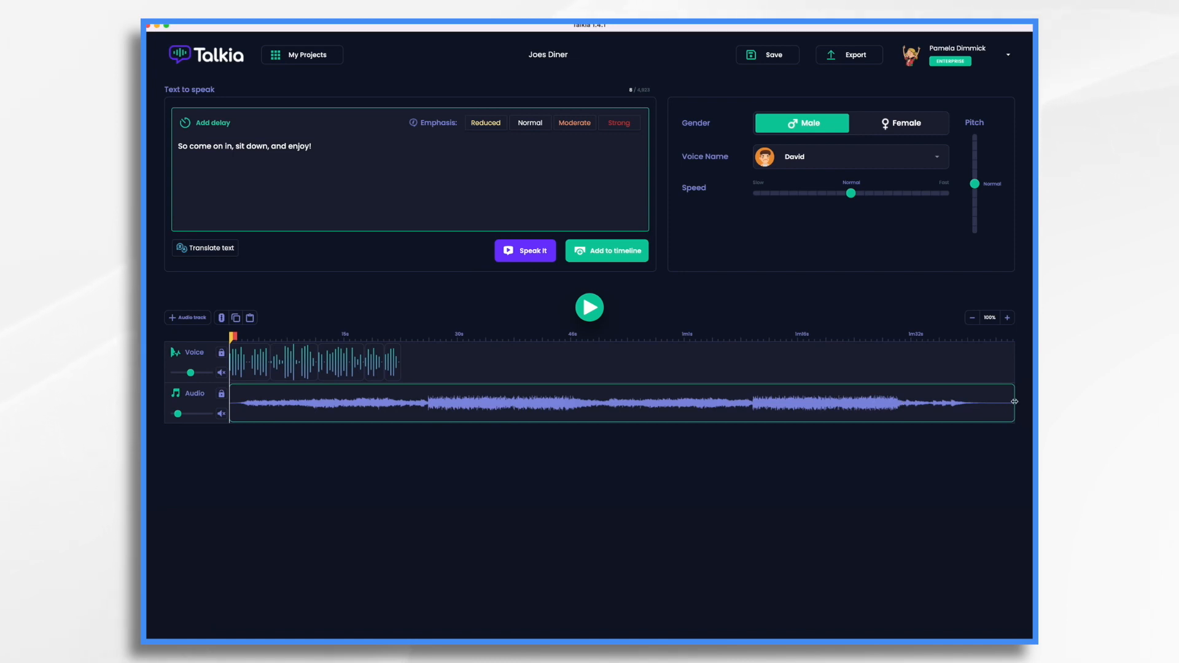
pyautogui.moveTo(1013, 401); pyautogui.dragTo(413, 389)
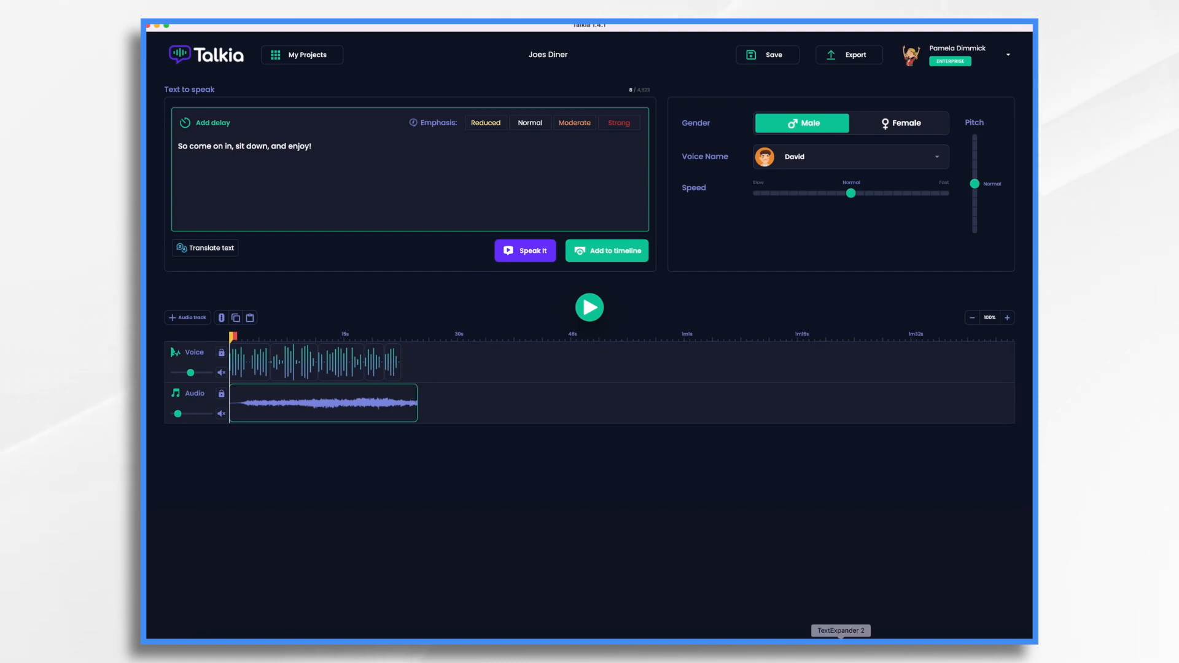
# Switch to Doodly, examine the final "Now Open!" scene of the Joes Diner Grand Opening video, and return to Talkia.
pyautogui.click(907, 638)
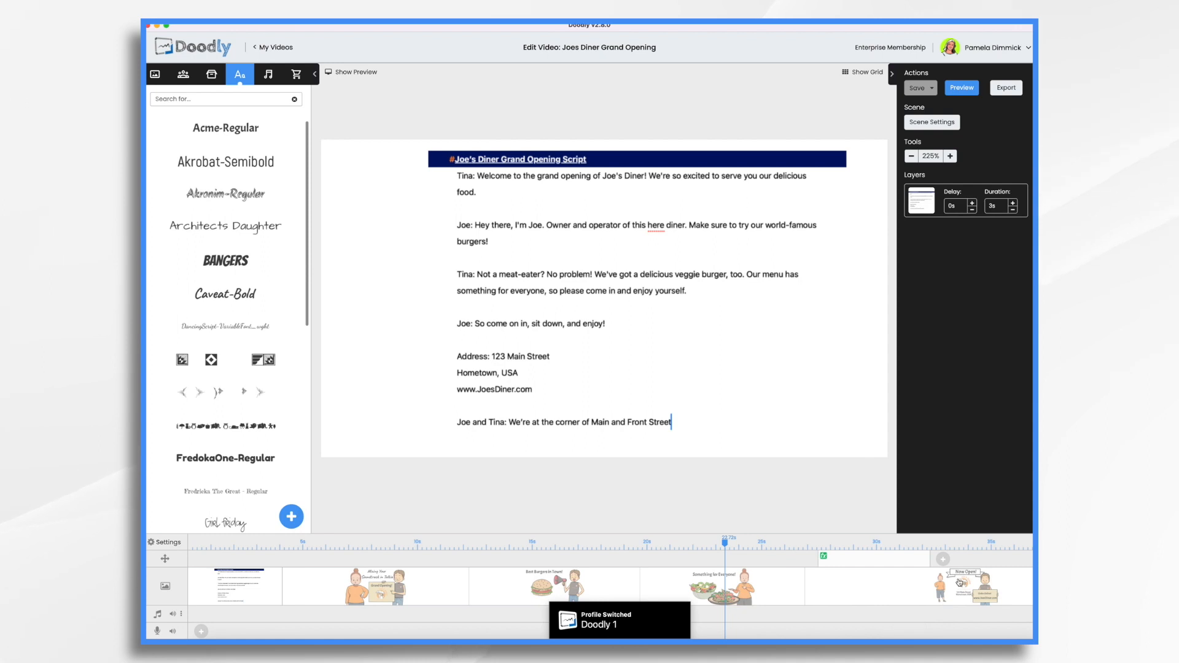
pyautogui.click(959, 582)
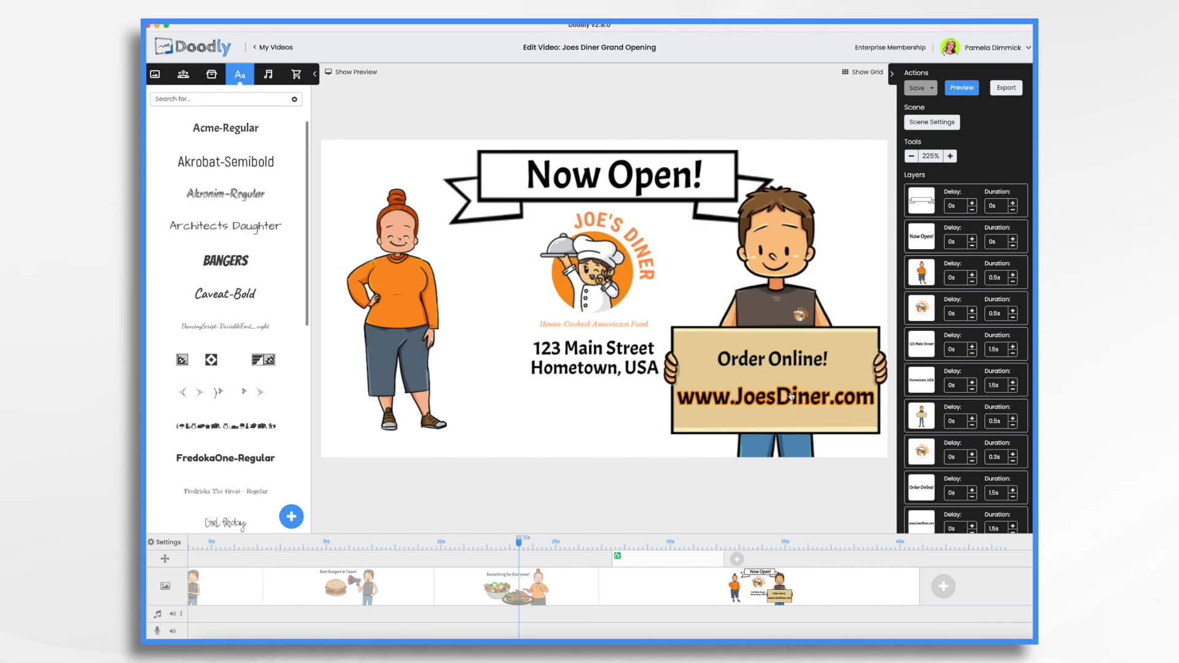
pyautogui.press('super+Tab')
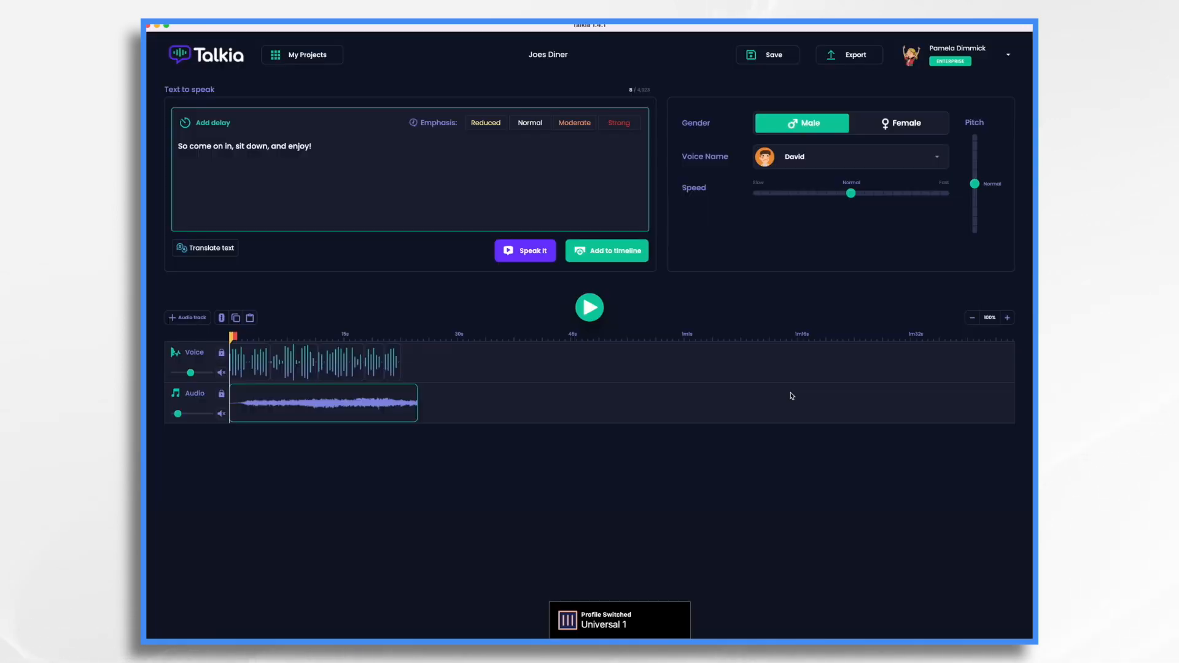
# Apply a fade-in and a fade-out to the background music clip, shortening the fade-in to the very start.
pyautogui.rightClick(416, 405)
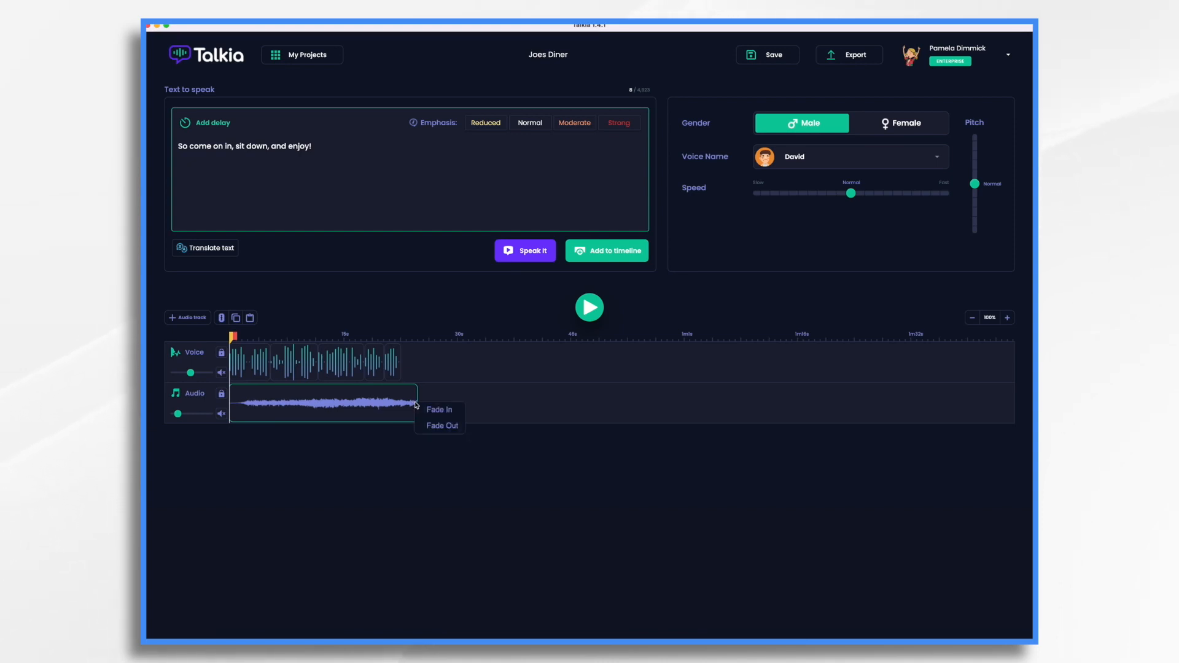
pyautogui.click(441, 426)
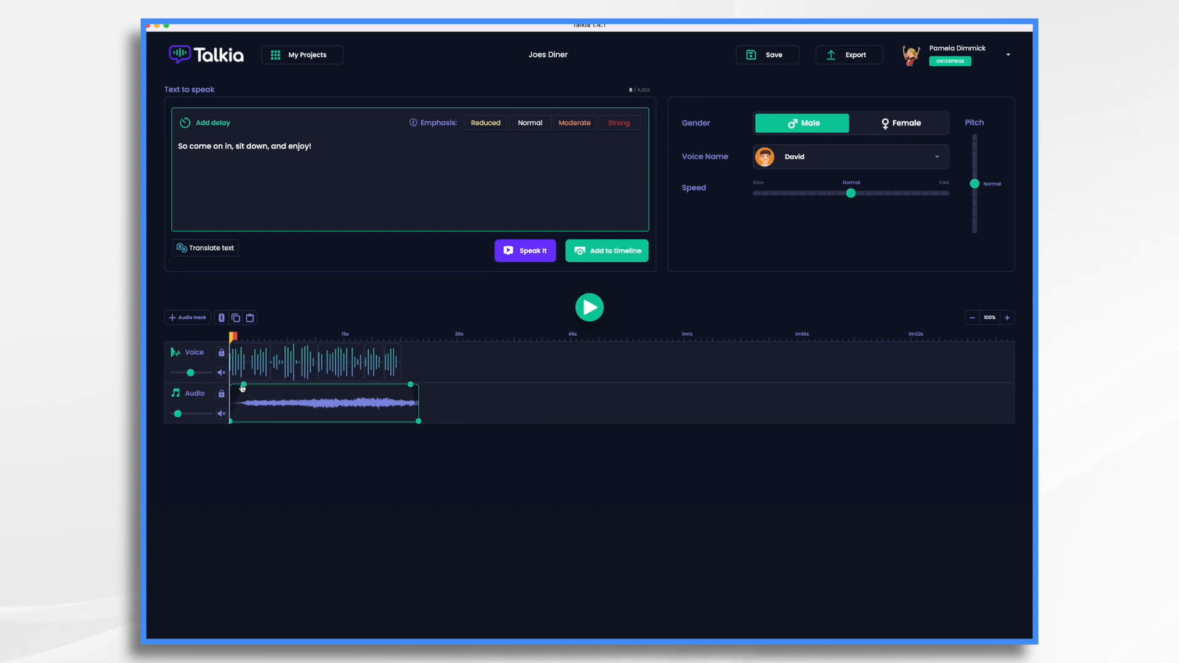
pyautogui.moveTo(242, 388); pyautogui.dragTo(232, 396)
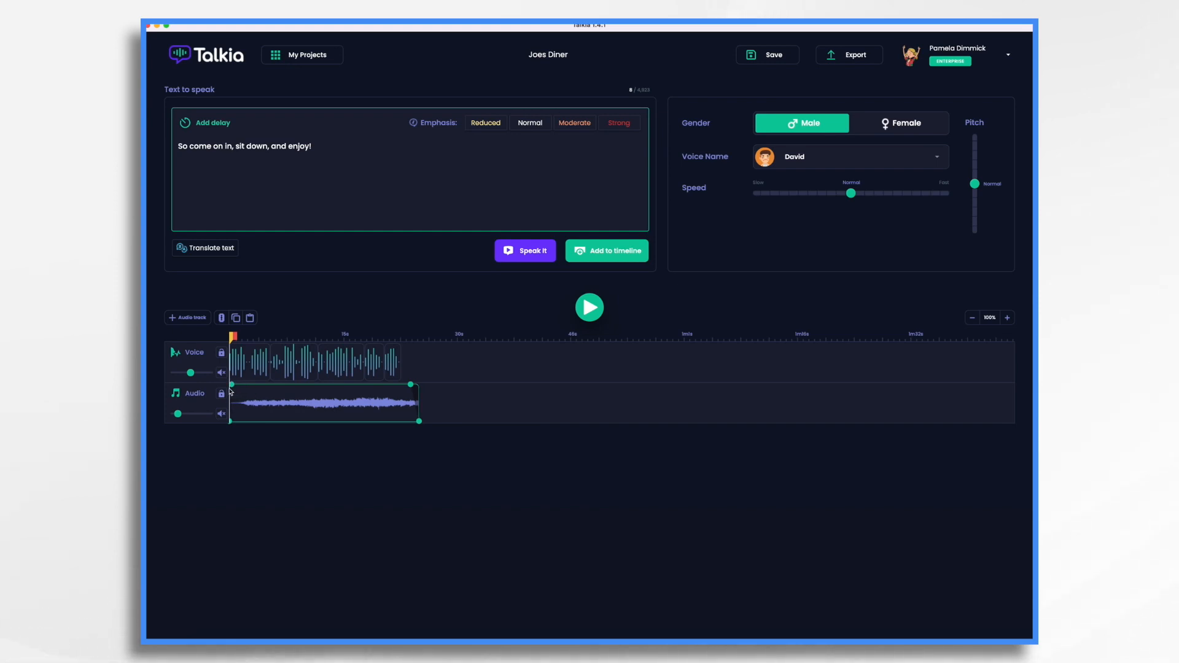
# Play the mix, lower the background music track's volume below 40%, and play it again under the voices.
pyautogui.click(589, 310)
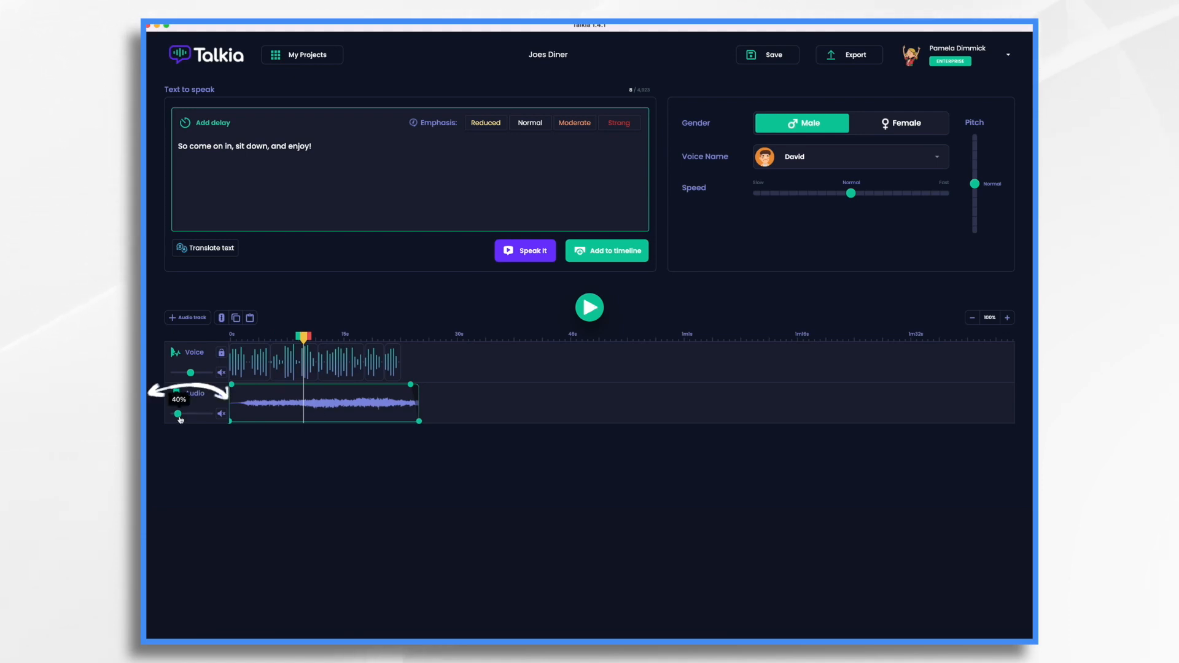
pyautogui.moveTo(180, 420); pyautogui.dragTo(176, 421)
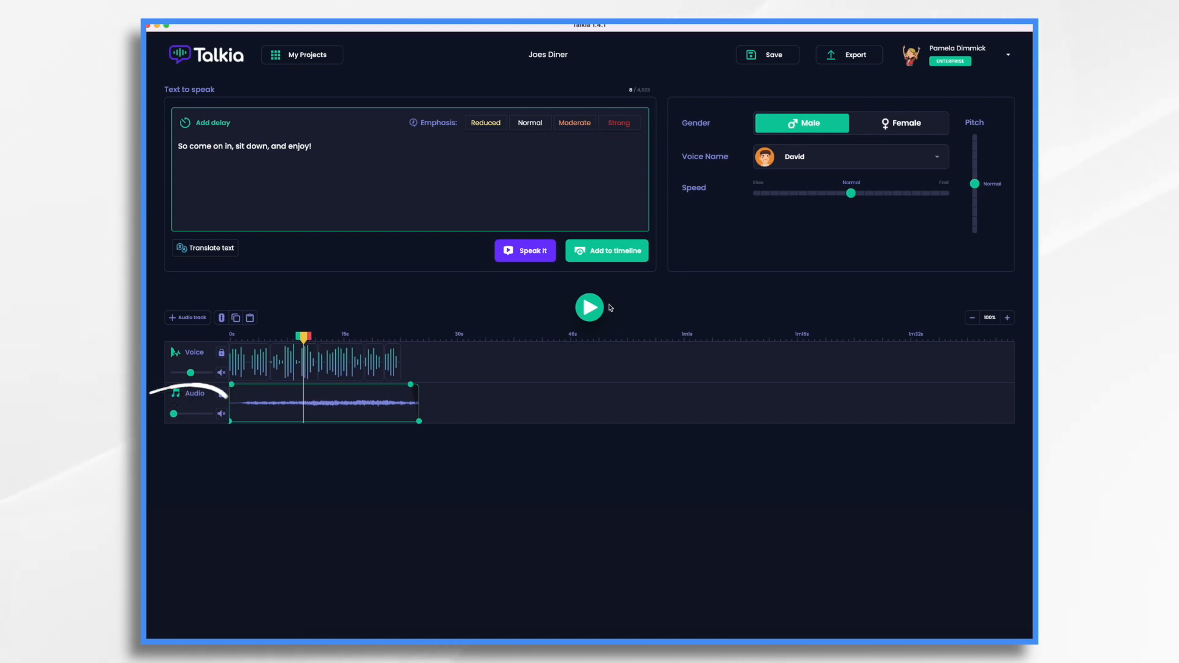
pyautogui.click(586, 311)
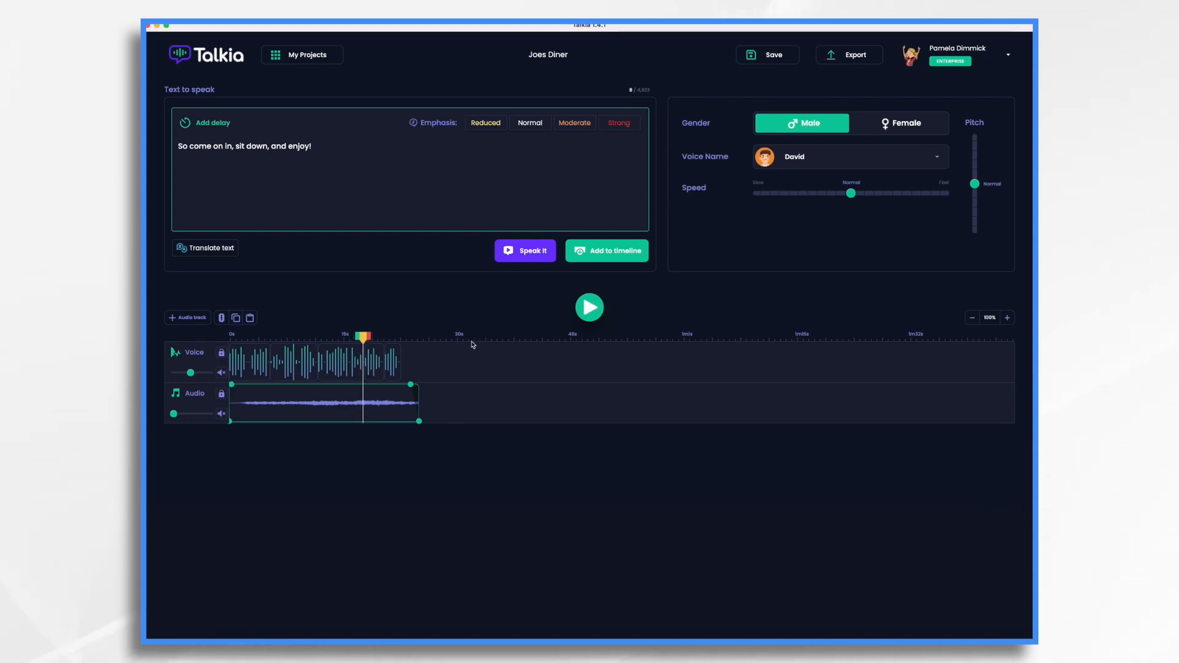
# Save the Joes Diner project and export its mixed soundtrack.
pyautogui.click(777, 57)
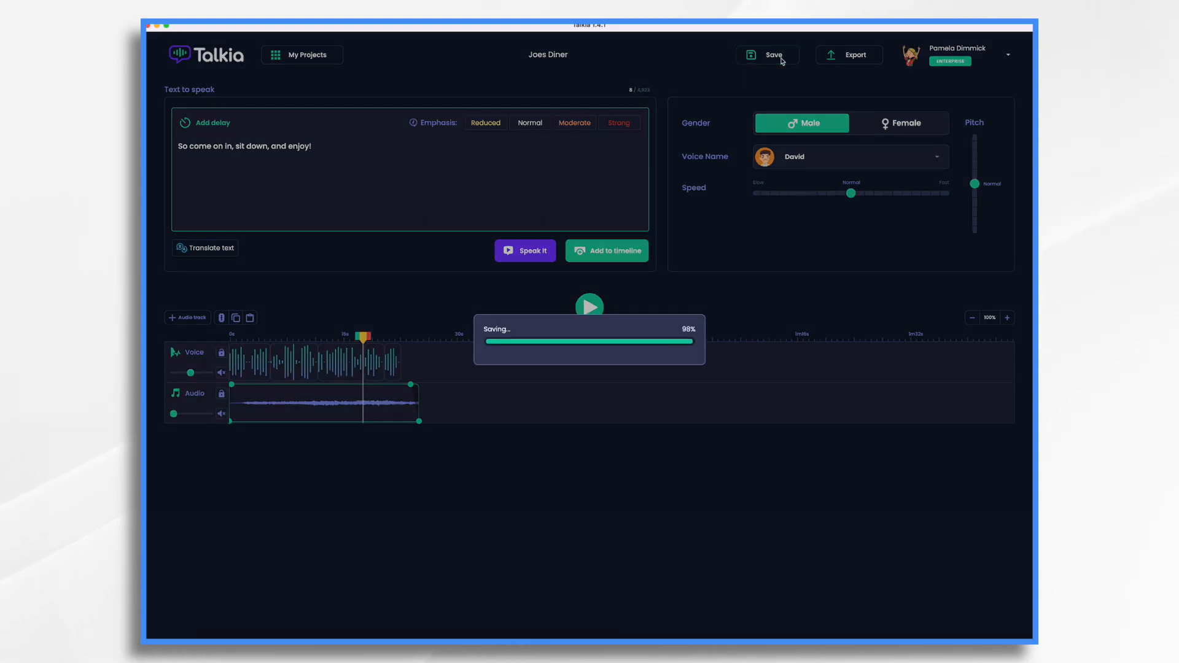
pyautogui.click(853, 55)
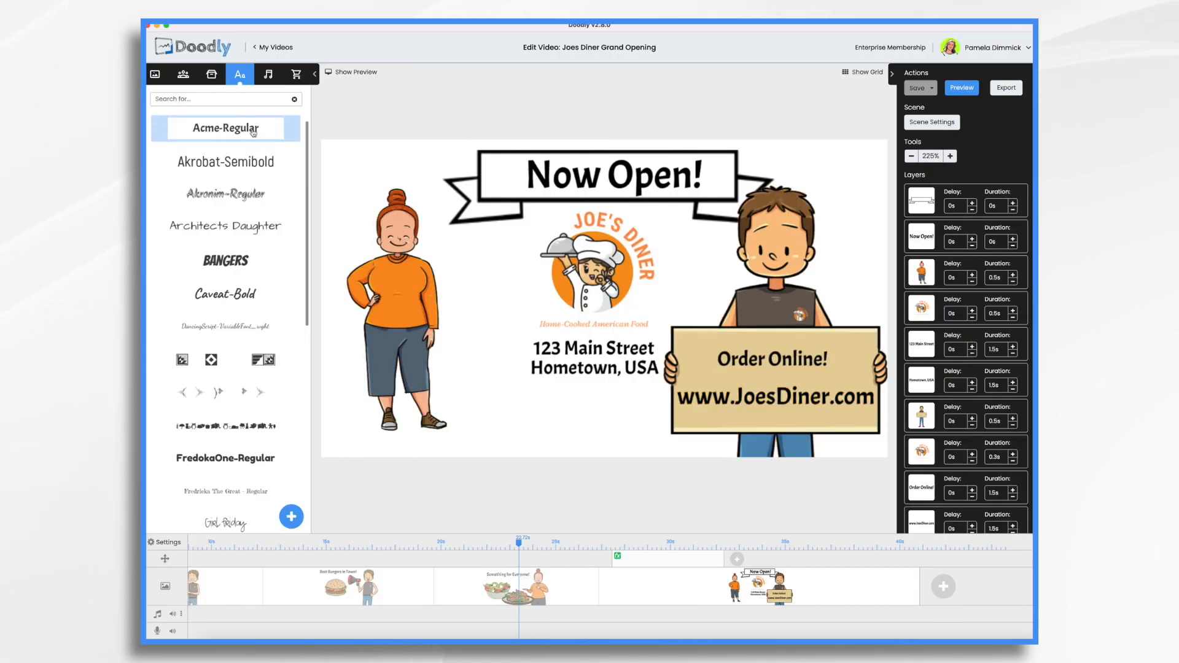
# In Doodly, upload the exported "Joes Diner soundtrack with music" file to the sound library.
pyautogui.click(269, 75)
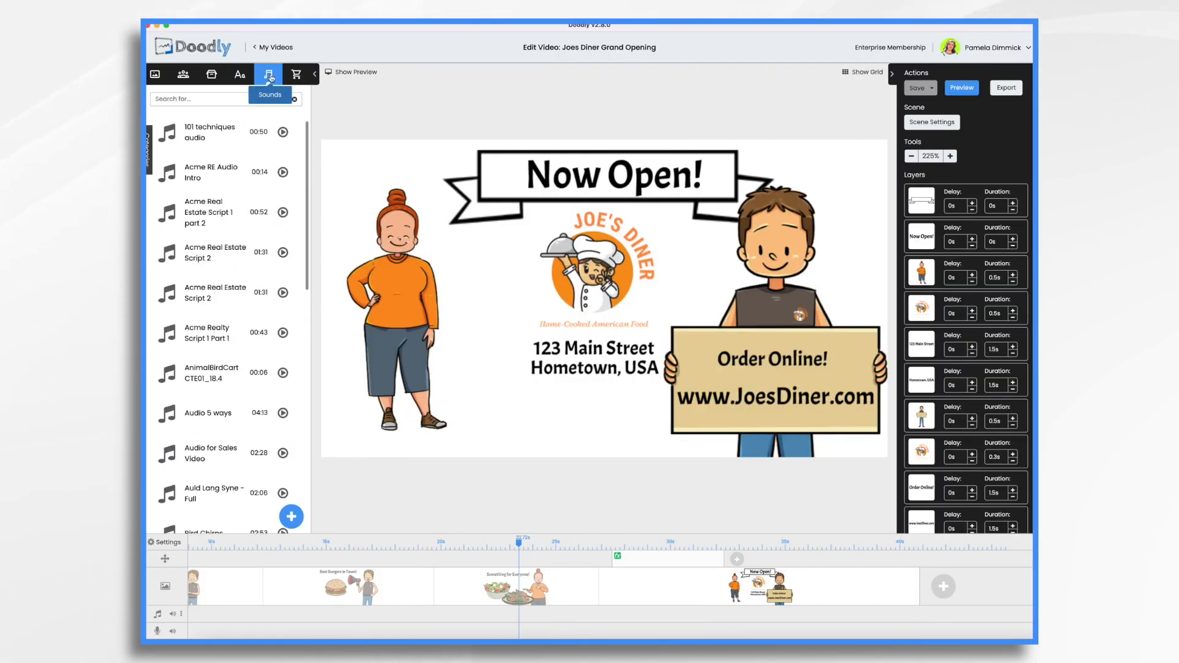
pyautogui.click(292, 518)
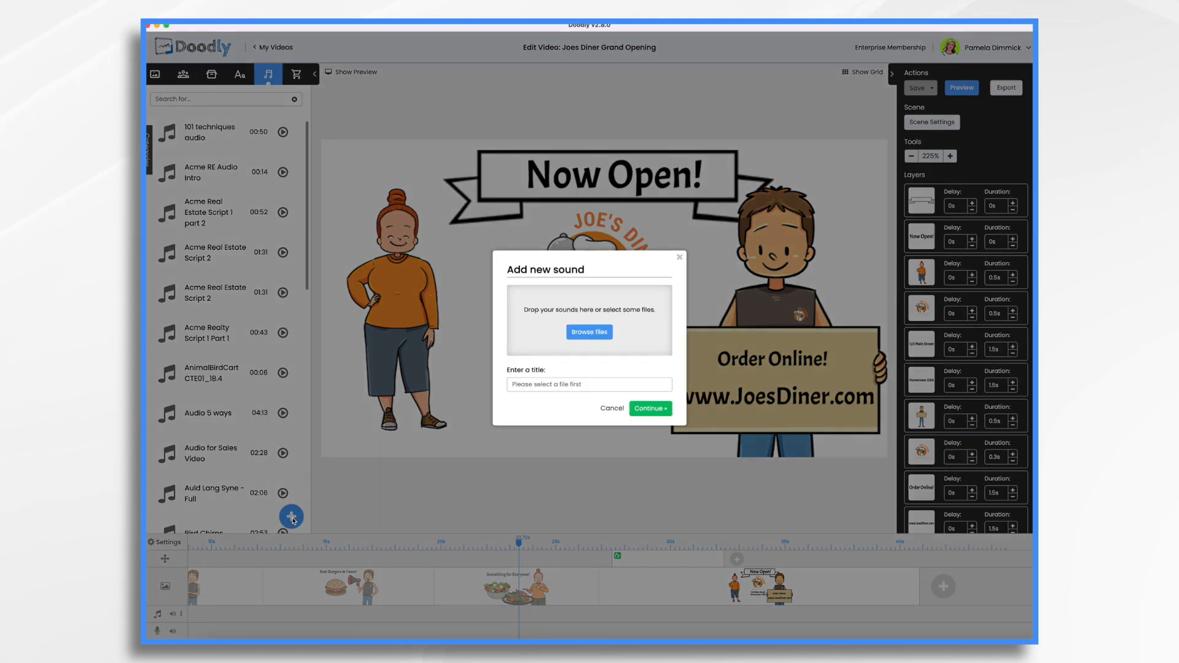
pyautogui.click(590, 332)
pyautogui.click(728, 420)
pyautogui.click(649, 413)
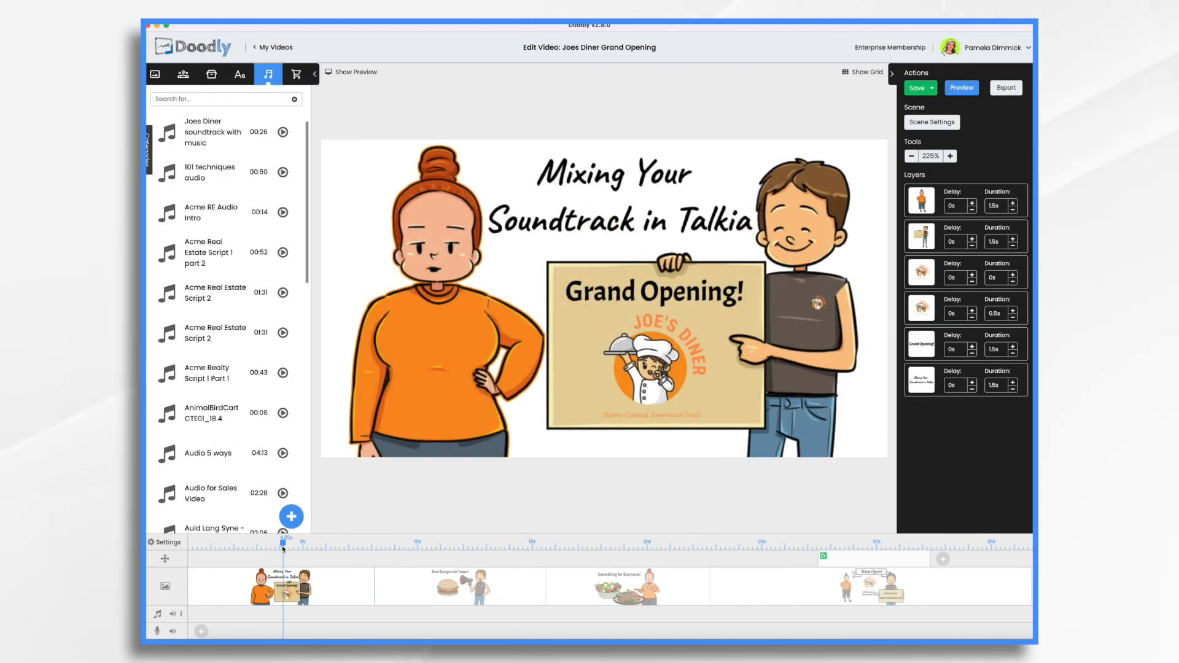
# Place the Joes Diner soundtrack at the start of the video's music track and preview it from the "Best Burgers in Town!" scene.
pyautogui.moveTo(283, 548); pyautogui.dragTo(190, 546)
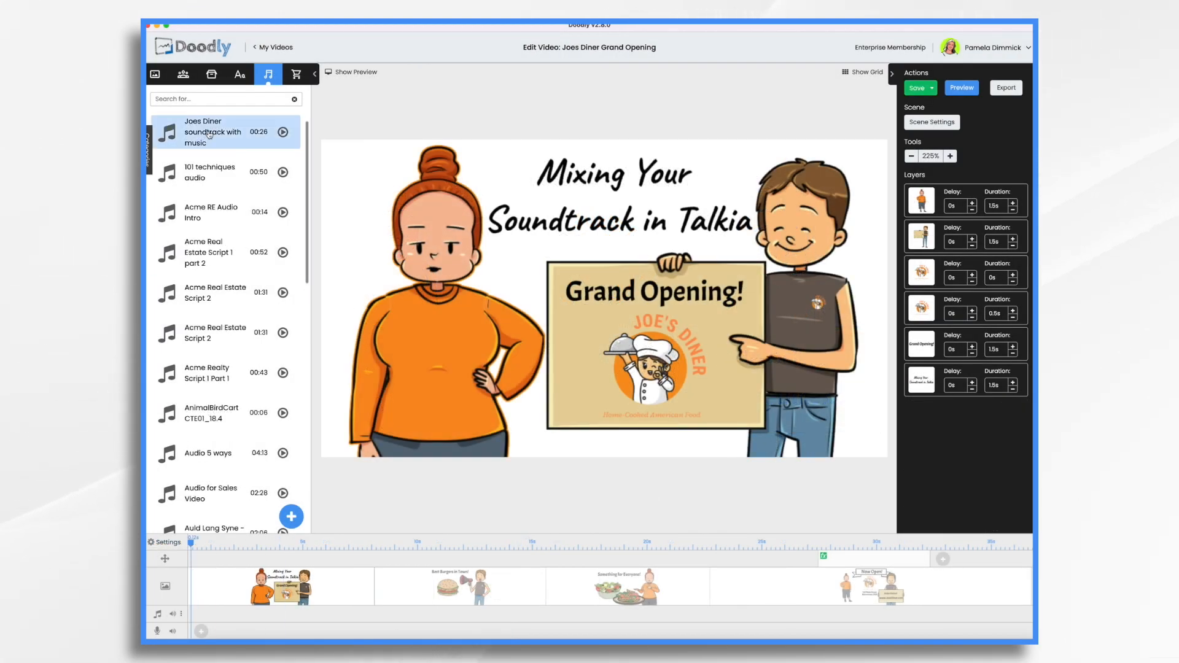
pyautogui.moveTo(208, 134); pyautogui.dragTo(267, 622)
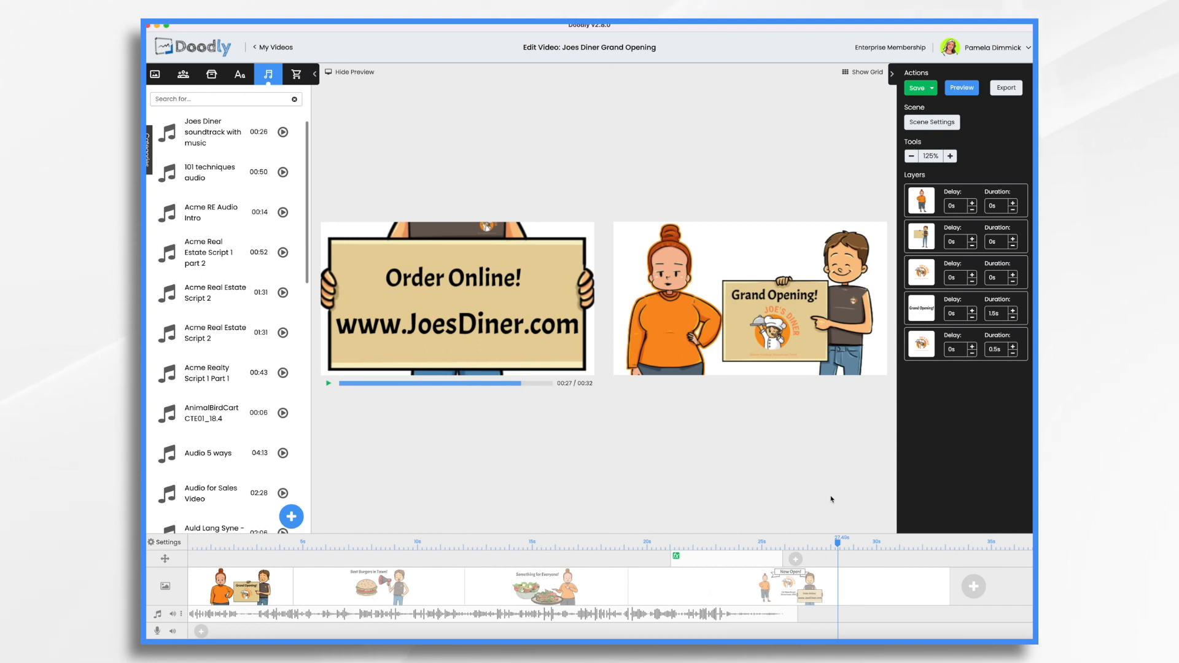
pyautogui.click(454, 540)
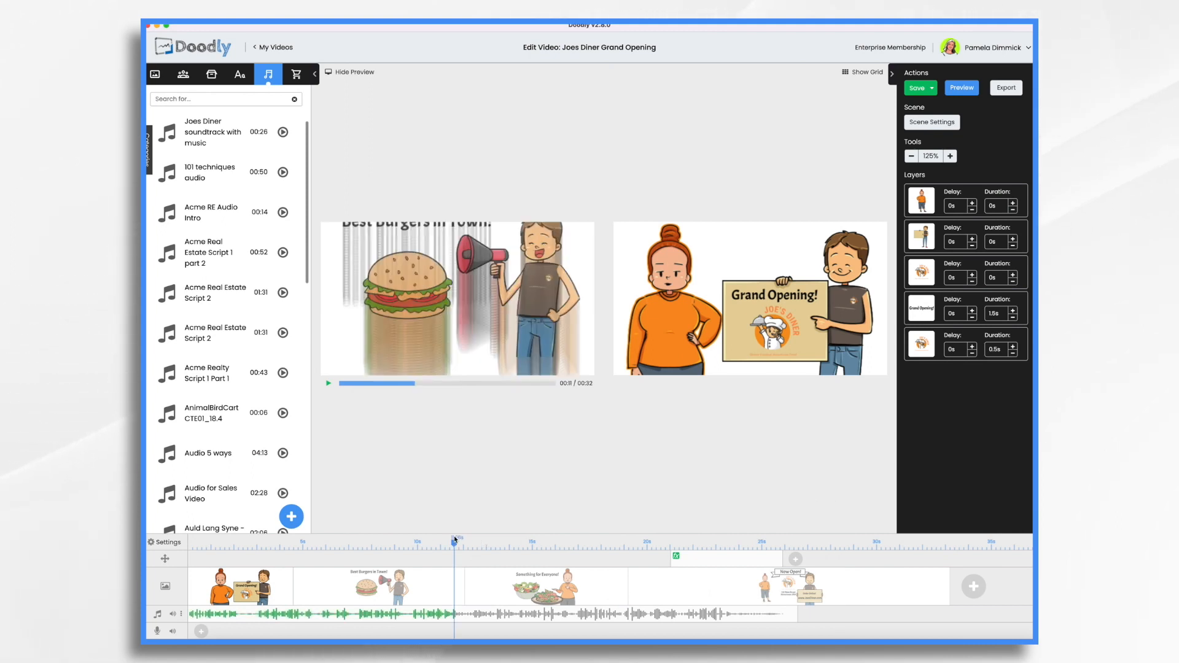
# Scrub the video to the "Something for Everyone!" scene, then switch to Talkia and play the voice clip meant for that scene.
pyautogui.moveTo(455, 544); pyautogui.dragTo(586, 563)
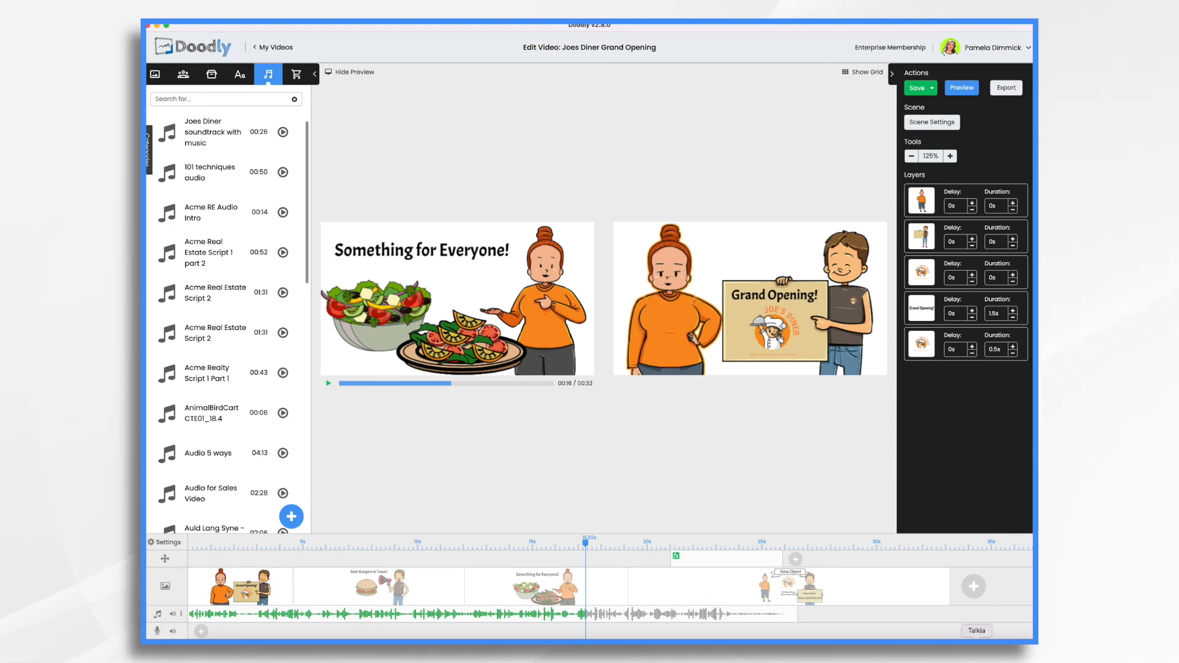
pyautogui.click(976, 641)
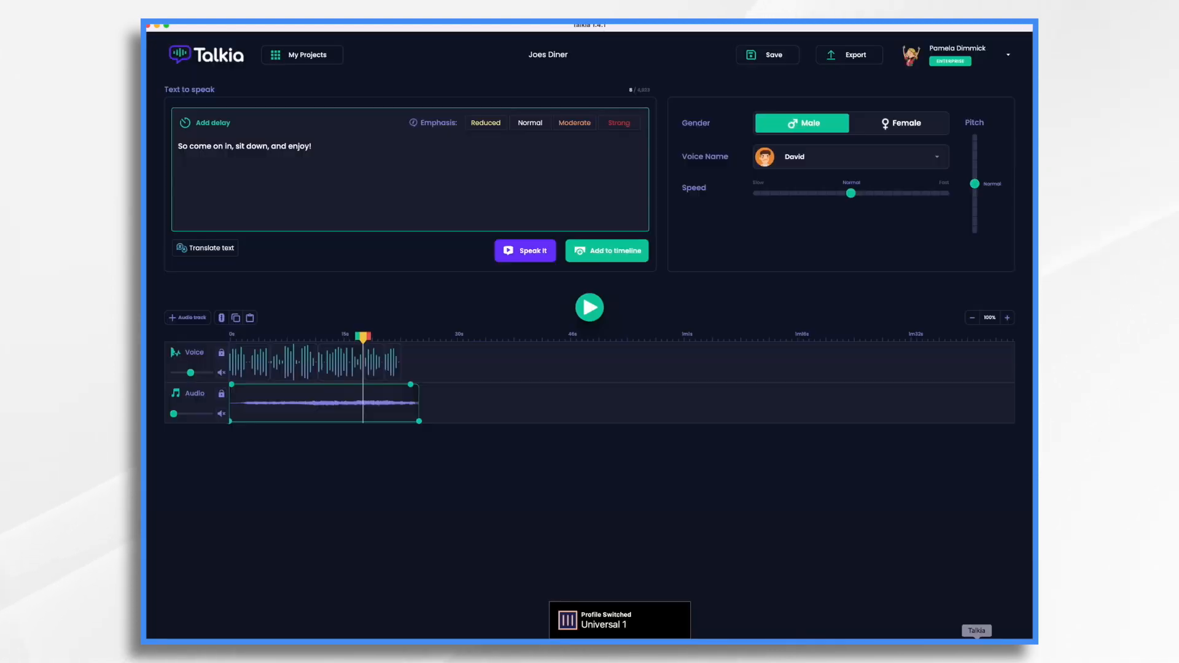
pyautogui.click(252, 364)
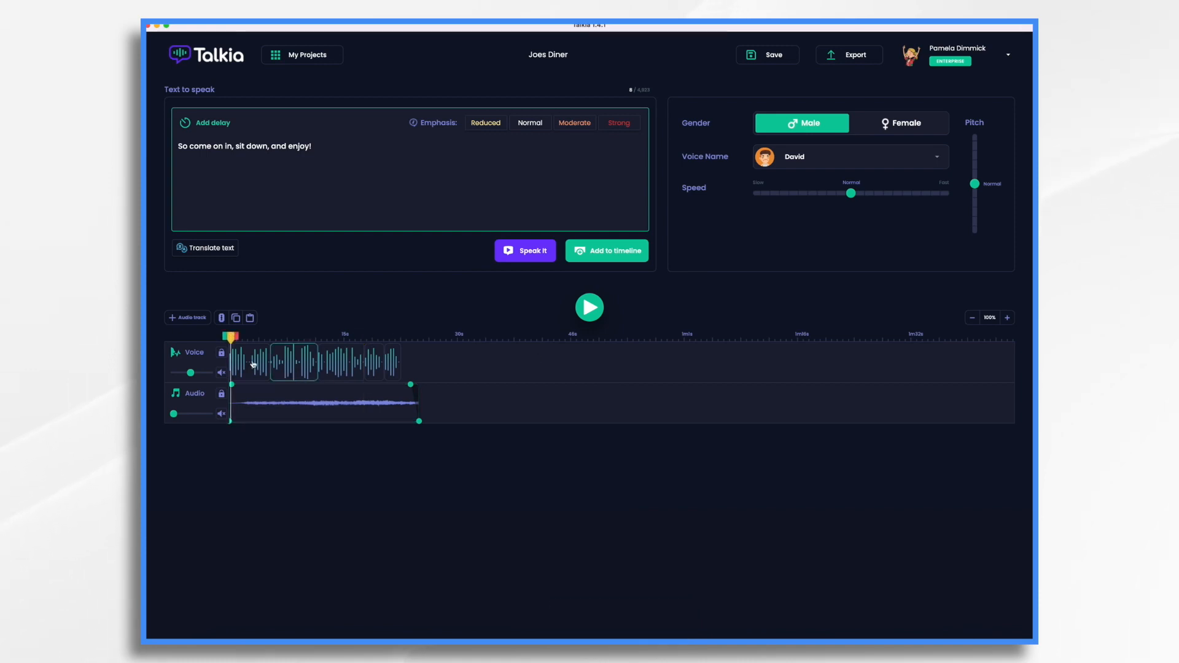
pyautogui.click(349, 359)
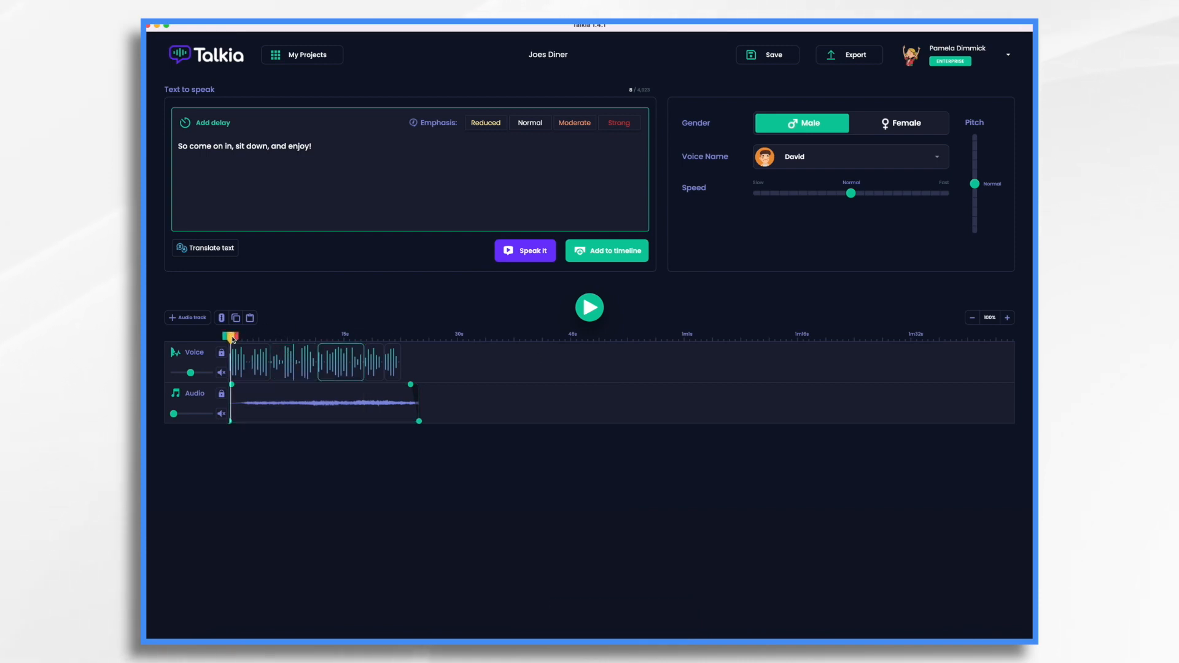
pyautogui.moveTo(232, 337); pyautogui.dragTo(319, 337)
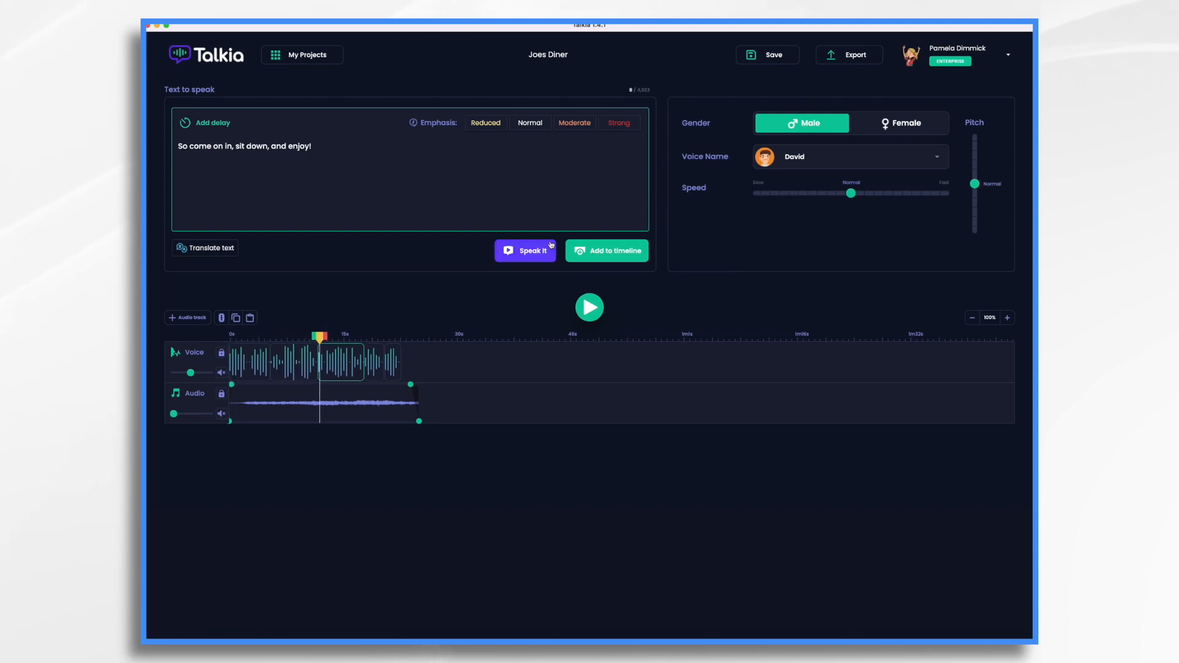
pyautogui.click(589, 308)
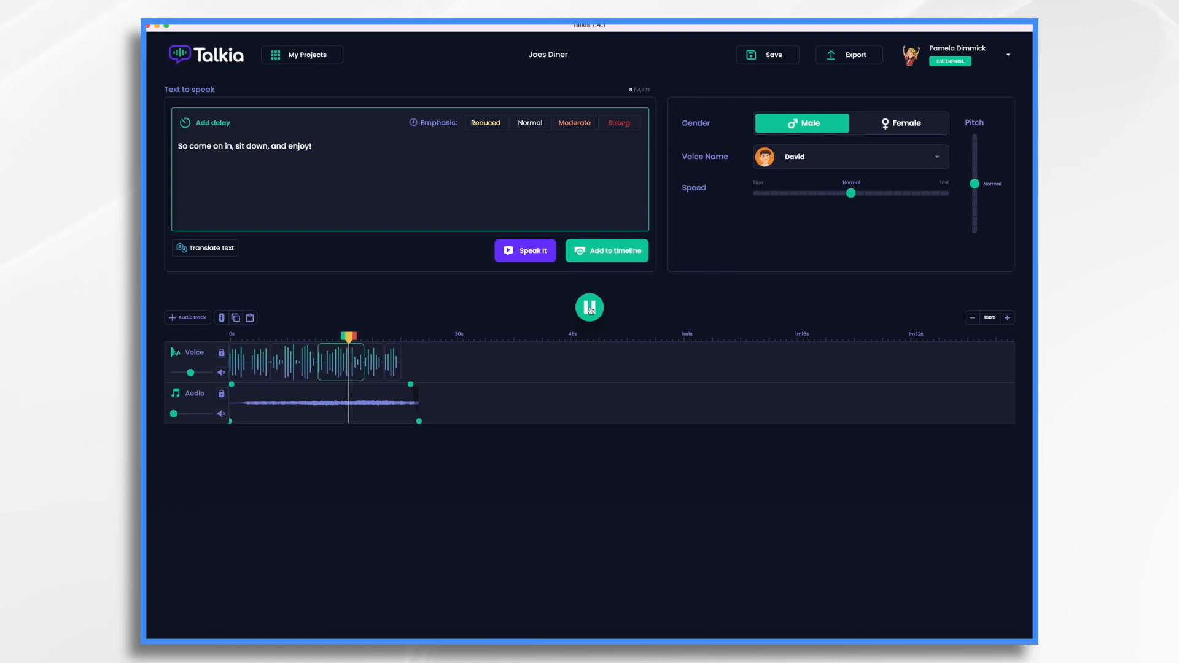
pyautogui.click(590, 308)
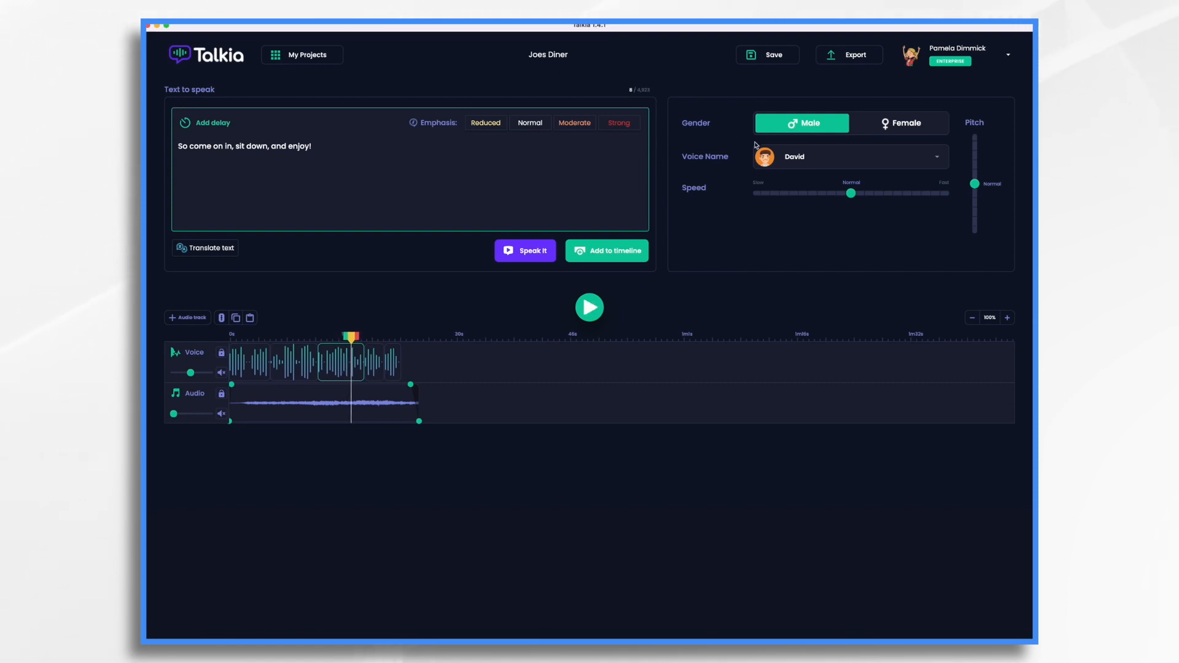
# Clear the script text and choose the female Google voice Emily.
pyautogui.moveTo(355, 143); pyautogui.dragTo(177, 146)
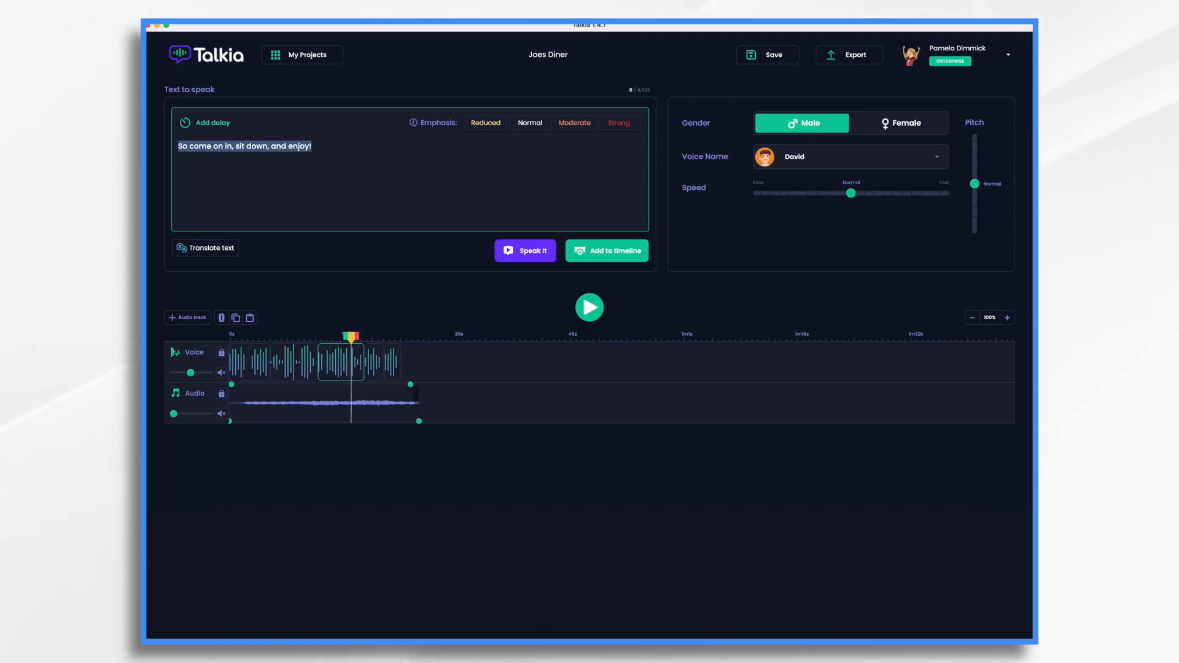
pyautogui.press('BackSpace')
pyautogui.click(899, 123)
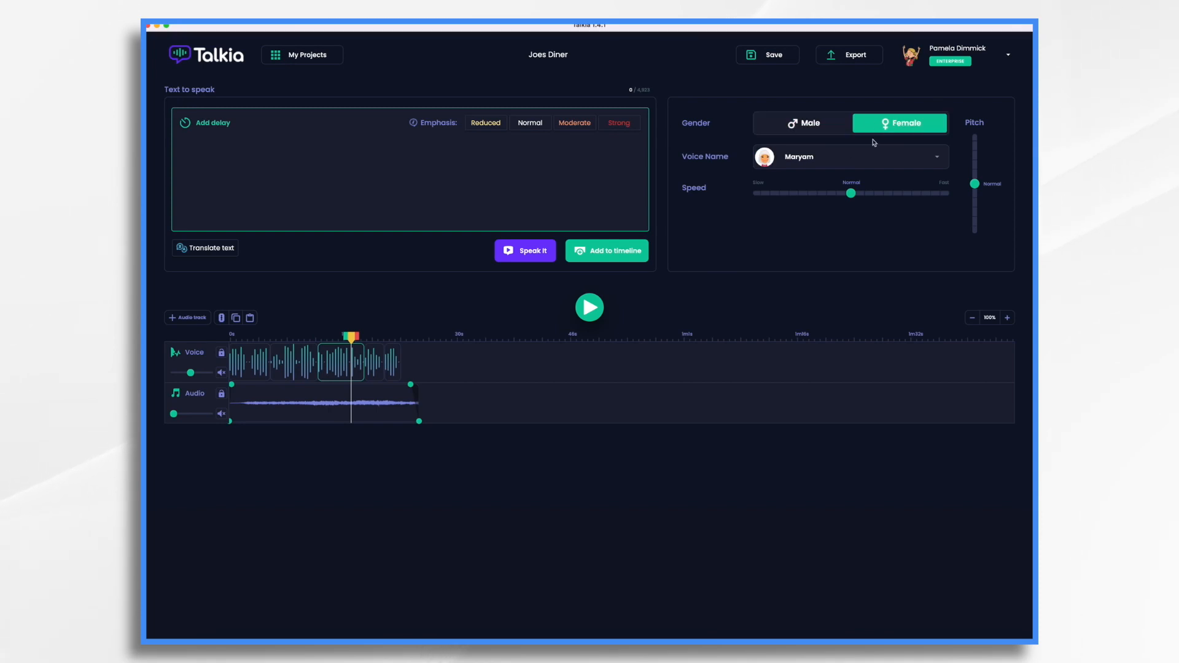
pyautogui.click(859, 156)
pyautogui.write('d')
pyautogui.press('BackSpace')
pyautogui.write('emil')
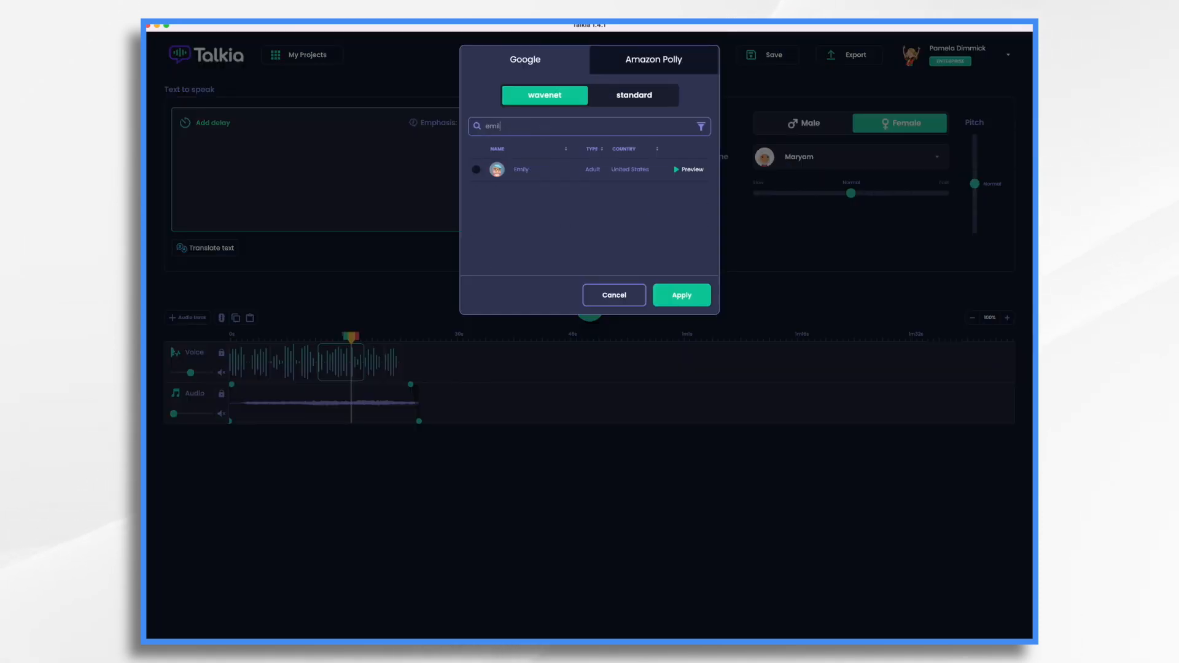
pyautogui.click(682, 295)
pyautogui.click(290, 150)
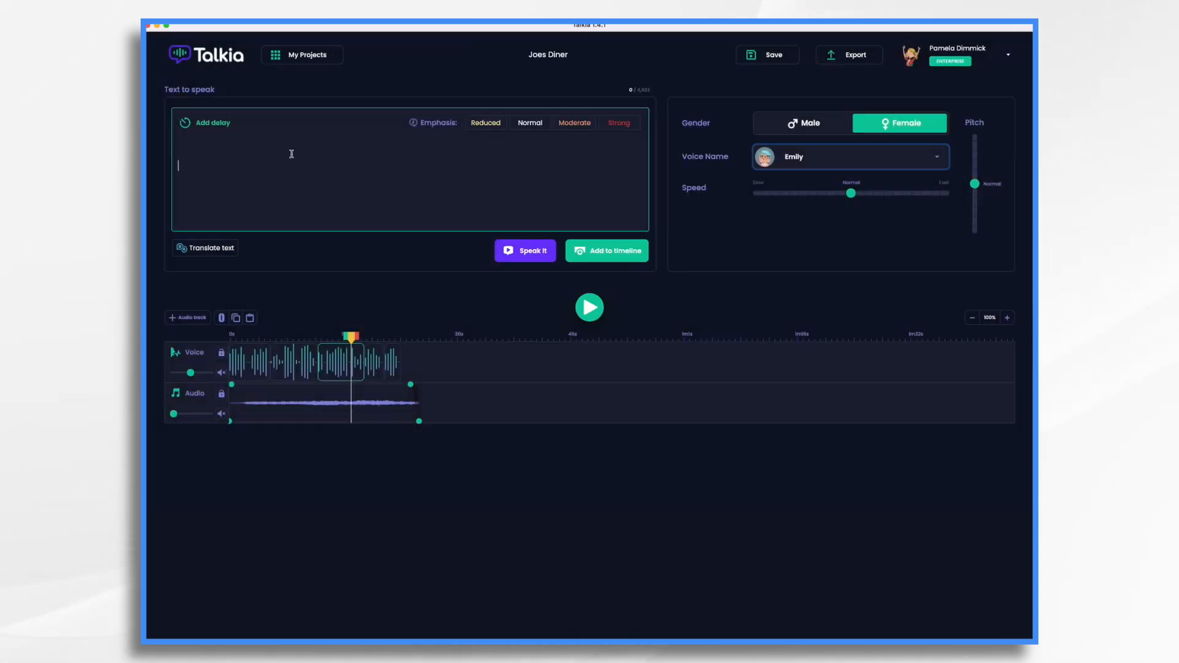
pyautogui.press('BackSpace')
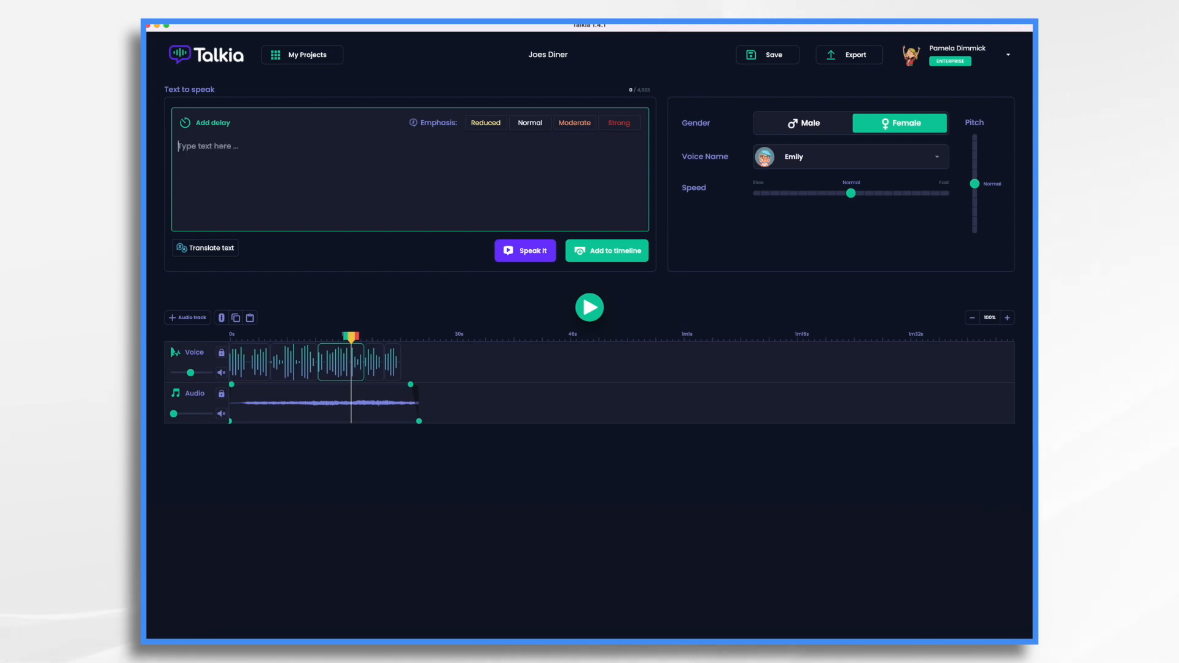
# Enter the line beginning "Not a meat-eater? No problem! We've got a delicious veggie burger, too." and change "We've got" to "We have".
pyautogui.write("Not a meat-eater? No problem! We've got a delicious veggie burger, too. Our menu has something for everyone, so please come in and enjoy yourself.")
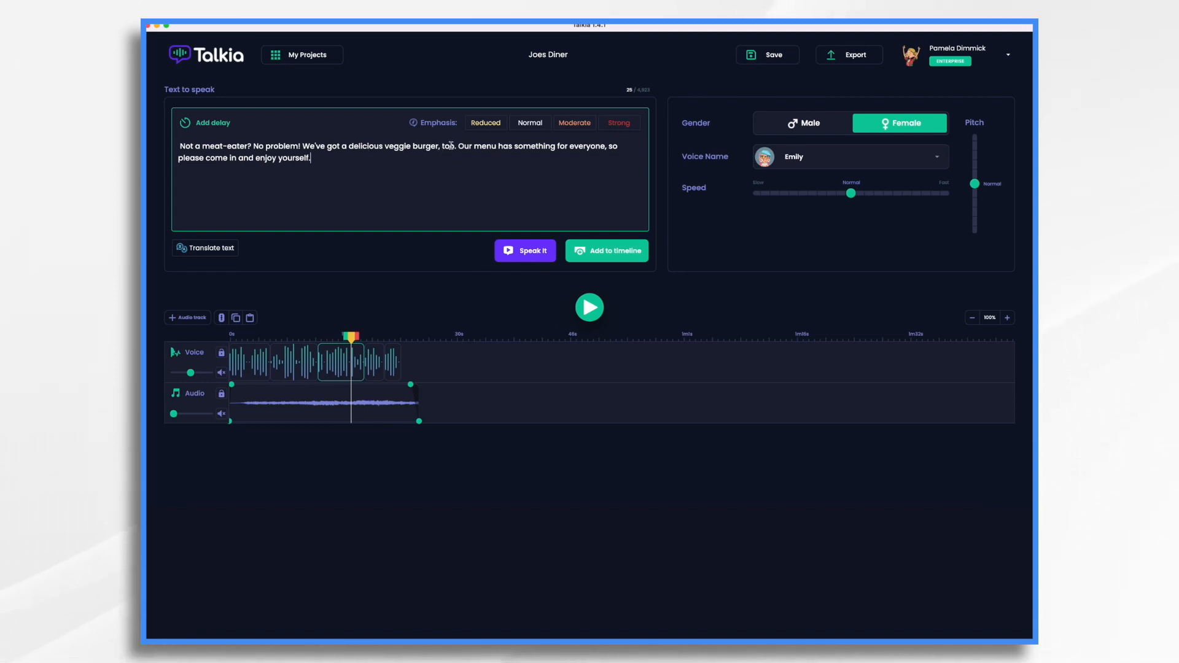
pyautogui.click(328, 145)
pyautogui.press('BackSpace')
pyautogui.press('BackSpace')
pyautogui.press('BackSpace')
pyautogui.press('BackSpace')
pyautogui.write('have')
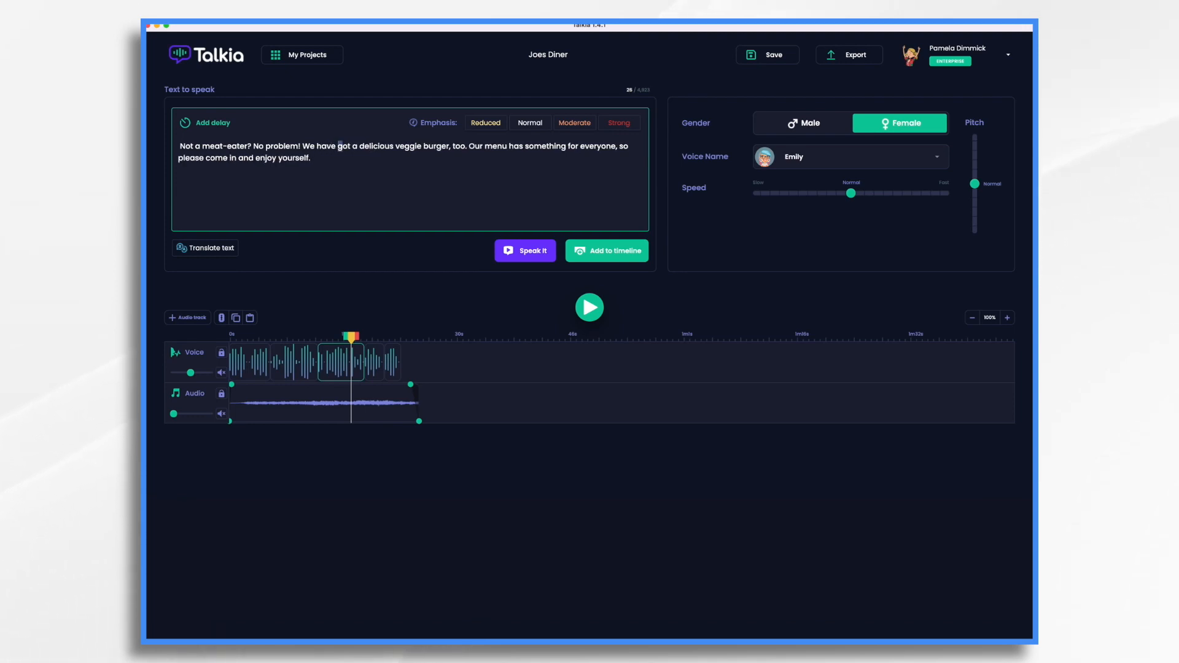
pyautogui.press('BackSpace')
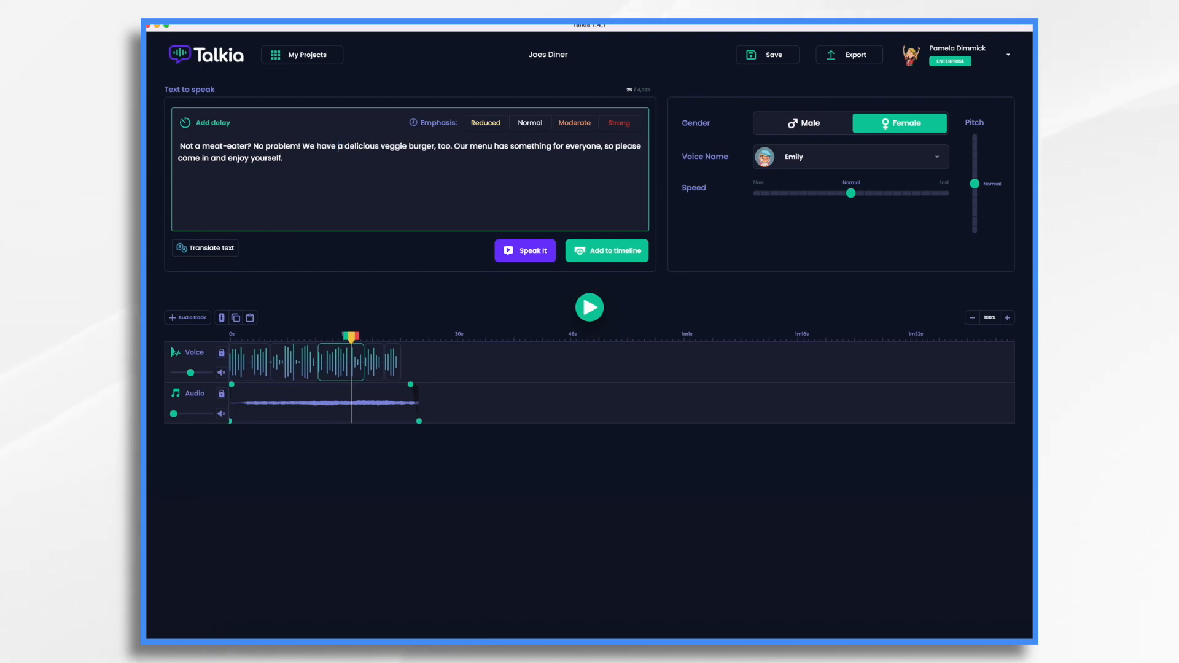
# Replace "veggie burger" with "vegetarian menu" in the script.
pyautogui.click(406, 146)
pyautogui.press('BackSpace')
pyautogui.press('BackSpace')
pyautogui.press('BackSpace')
pyautogui.press('BackSpace')
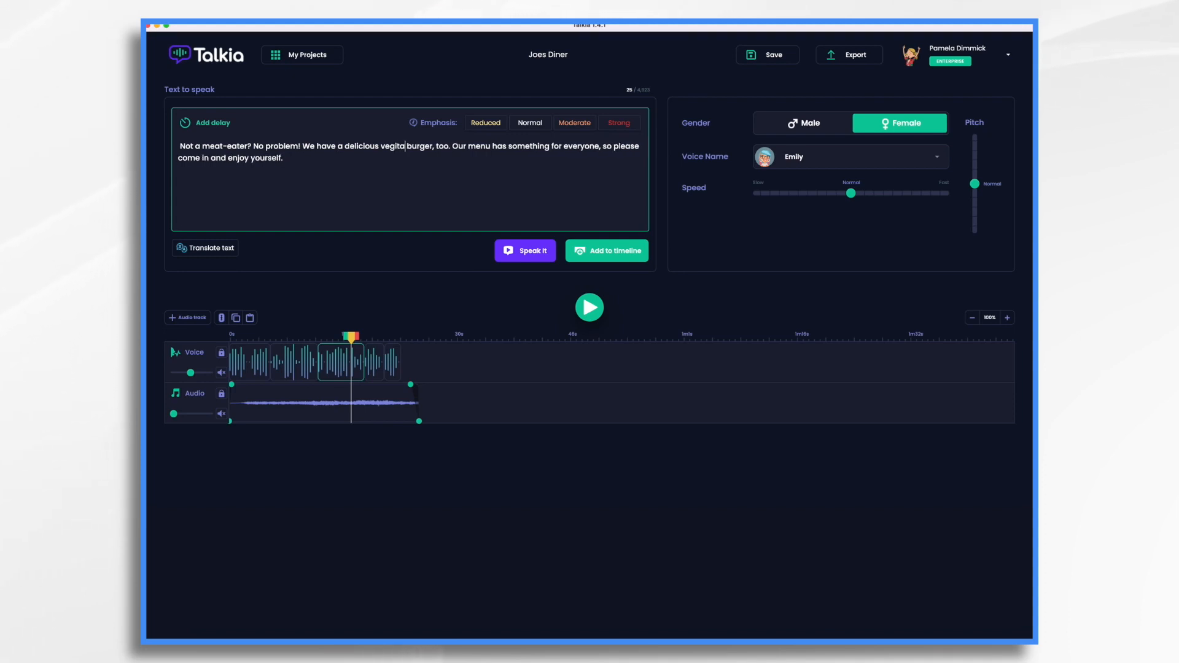
pyautogui.write('etarian menu')
pyautogui.doubleClick(453, 146)
pyautogui.press('BackSpace')
# Change "Our menu has" to "We have" and end the script after "something for everyone.", deleting the invitation to come in.
pyautogui.click(467, 146)
pyautogui.write('We have')
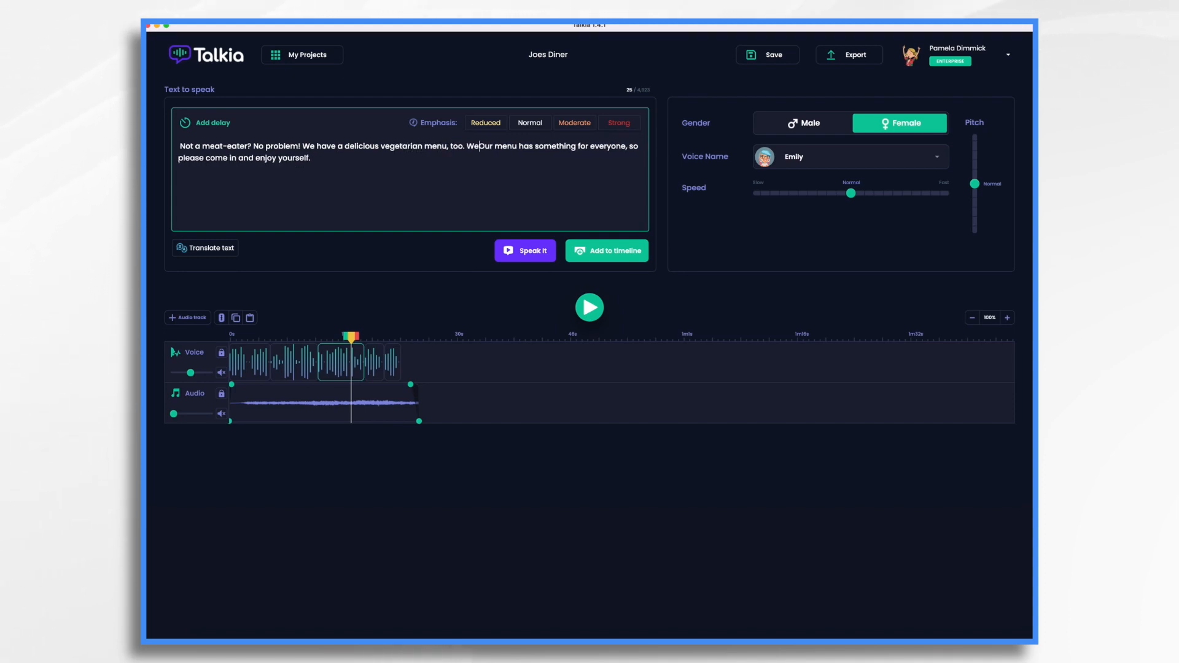
pyautogui.moveTo(502, 146); pyautogui.dragTo(557, 146)
pyautogui.press('BackSpace')
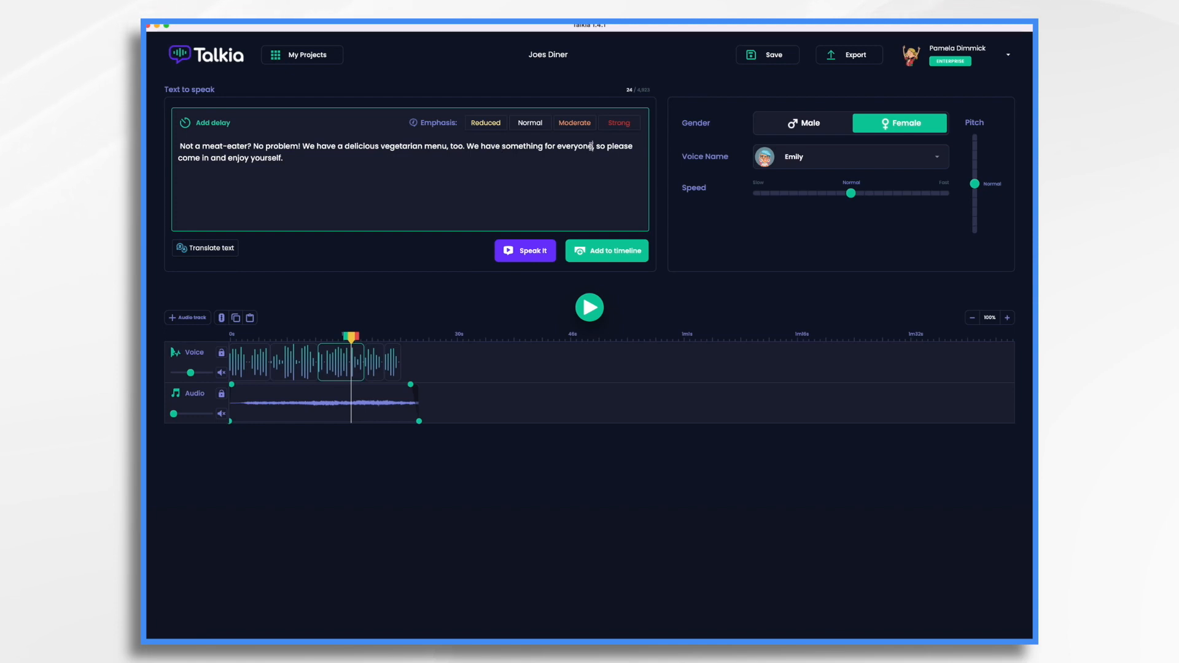
pyautogui.moveTo(283, 158); pyautogui.dragTo(593, 147)
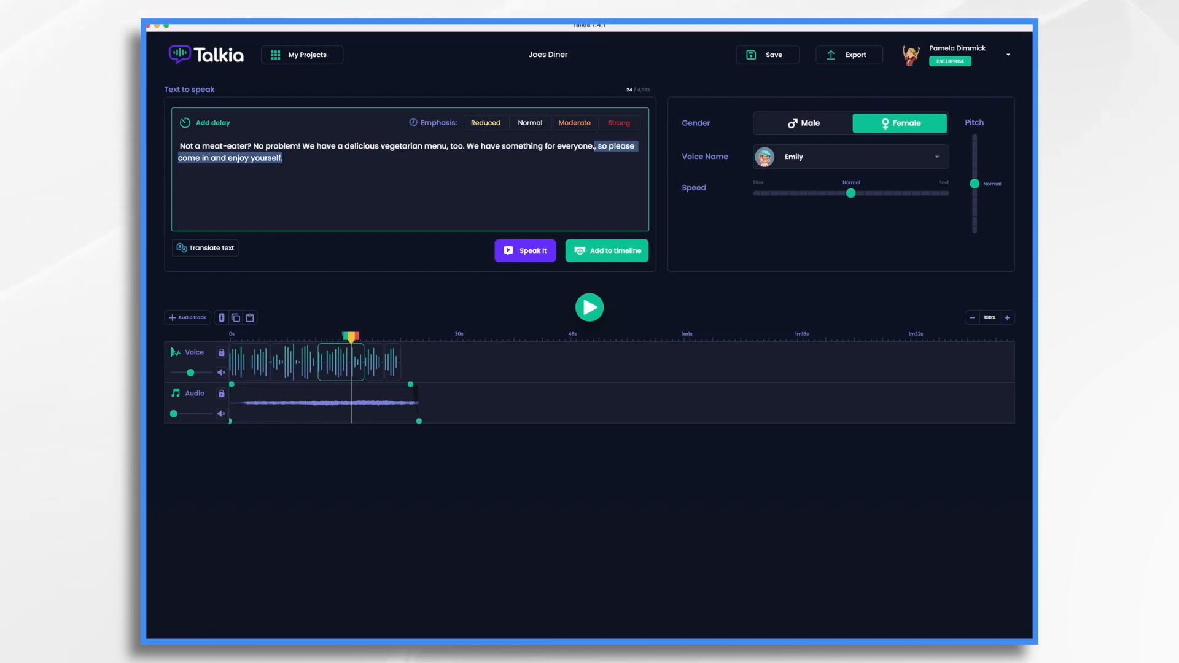
pyautogui.press('BackSpace')
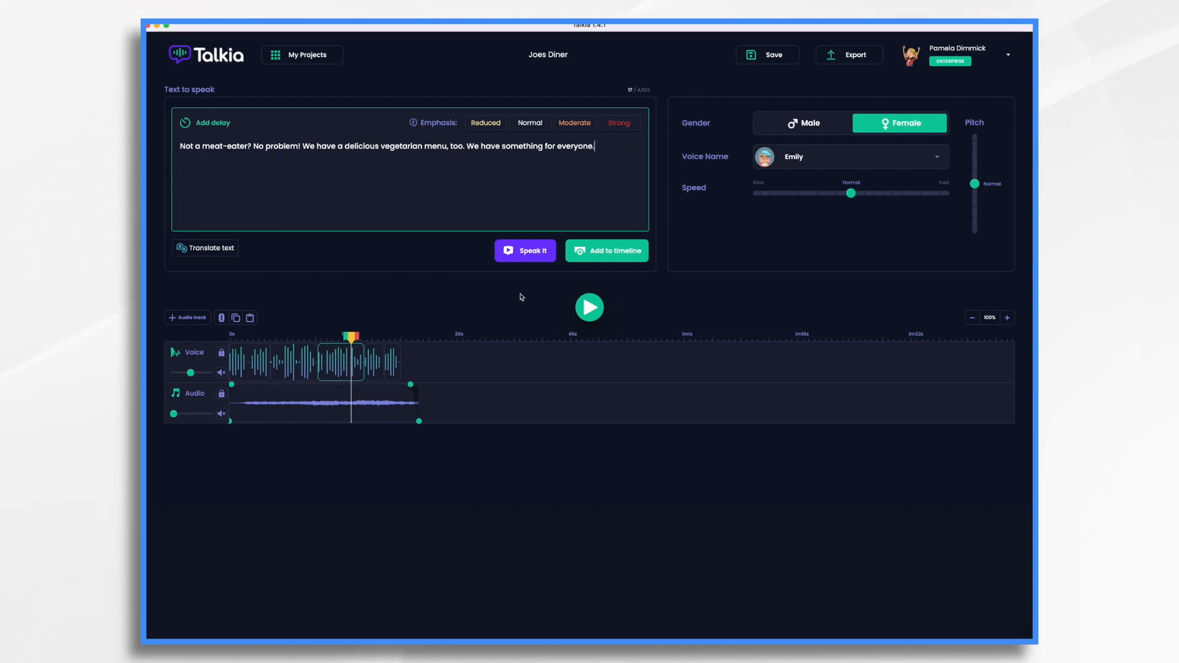
# Add Emily's new line to the voice track in place of the old menu clip, delete the old clip and close the gap.
pyautogui.click(610, 257)
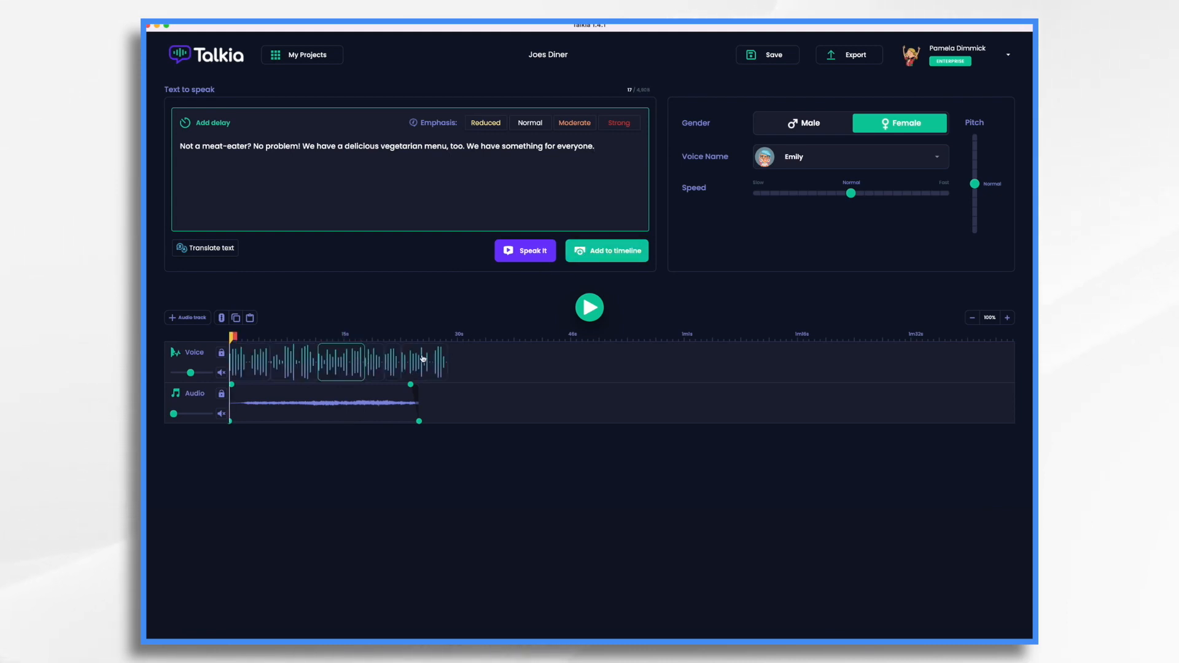
pyautogui.moveTo(429, 360); pyautogui.dragTo(347, 361)
pyautogui.click(387, 364)
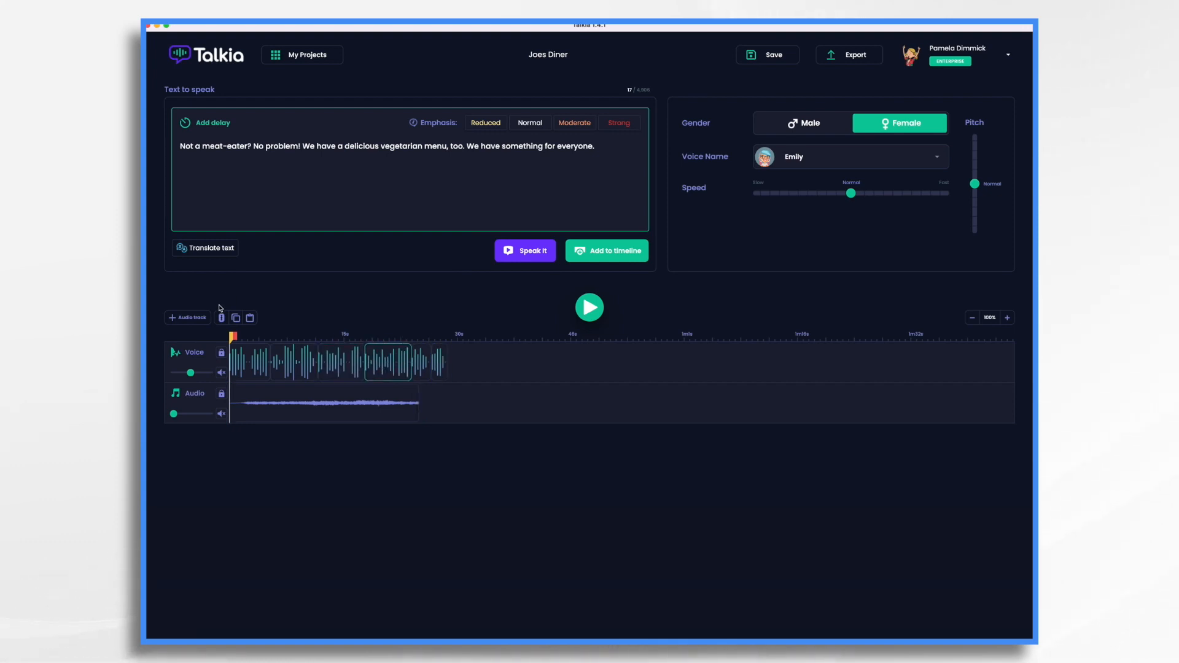
pyautogui.click(222, 320)
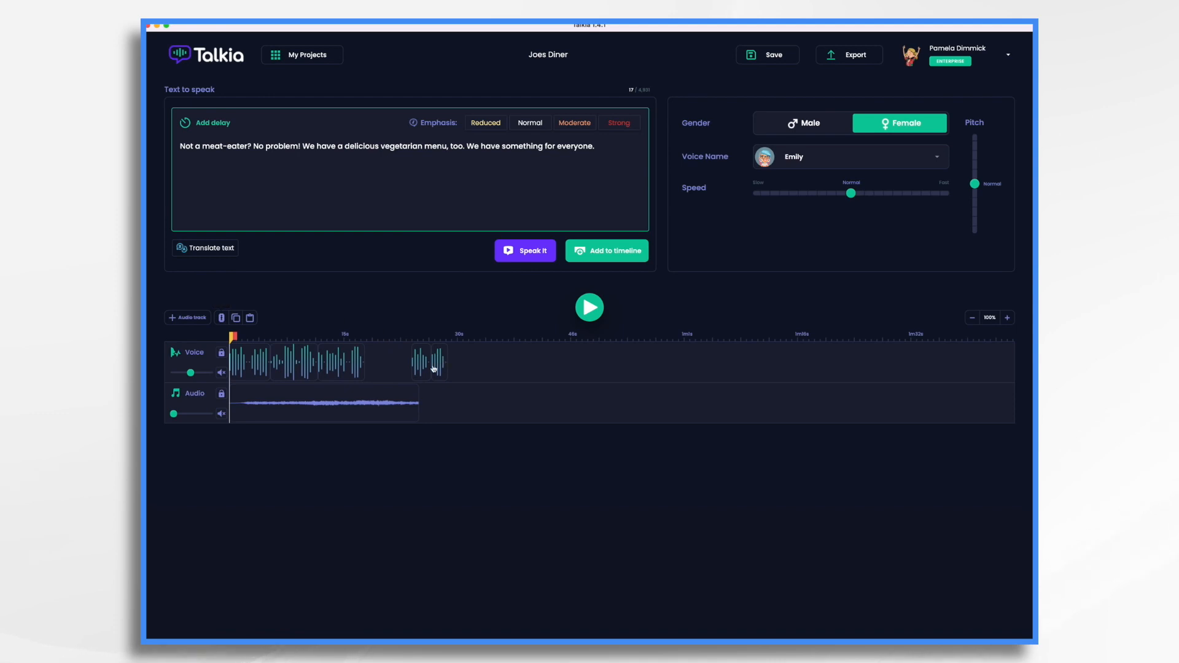
pyautogui.moveTo(422, 369); pyautogui.dragTo(376, 367)
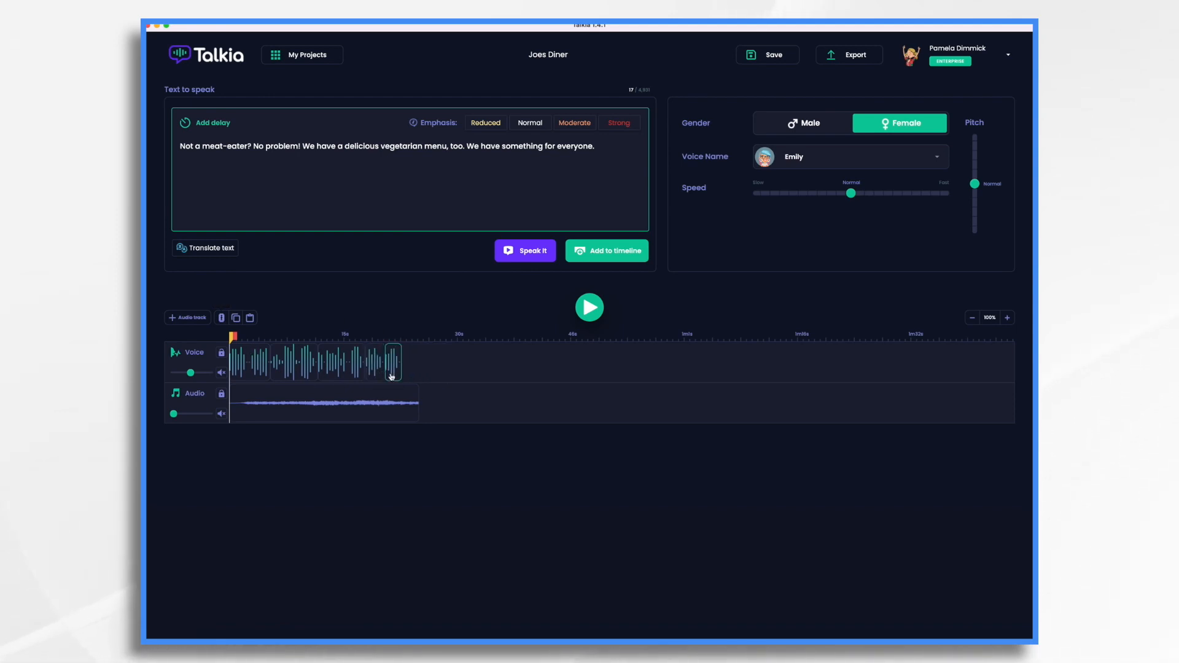
# Extend the background music clip's end, start its fade-out just after the last voice clip, and export the revised soundtrack.
pyautogui.moveTo(418, 394); pyautogui.dragTo(453, 402)
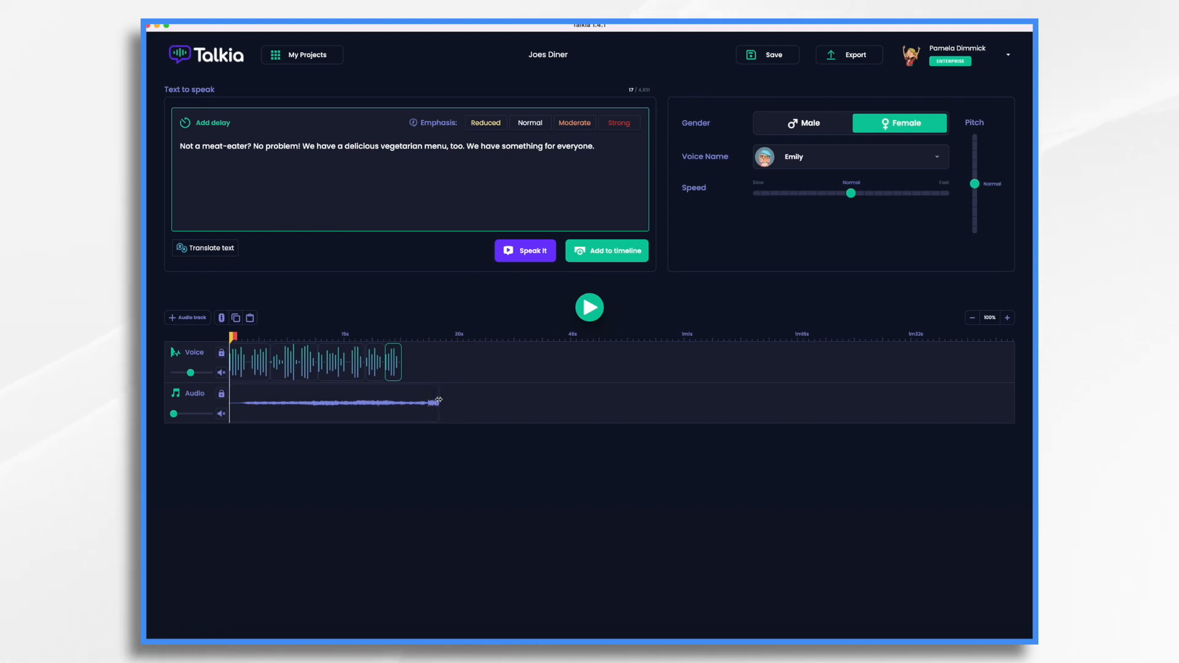
pyautogui.moveTo(435, 403)
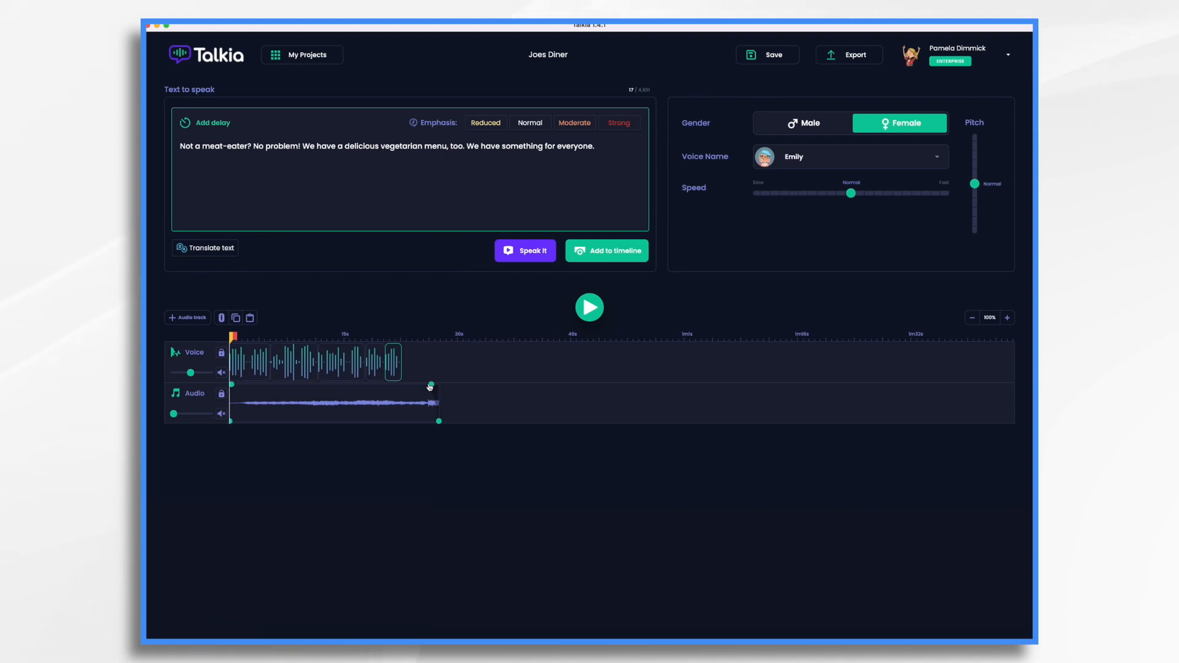
pyautogui.moveTo(422, 388); pyautogui.dragTo(416, 391)
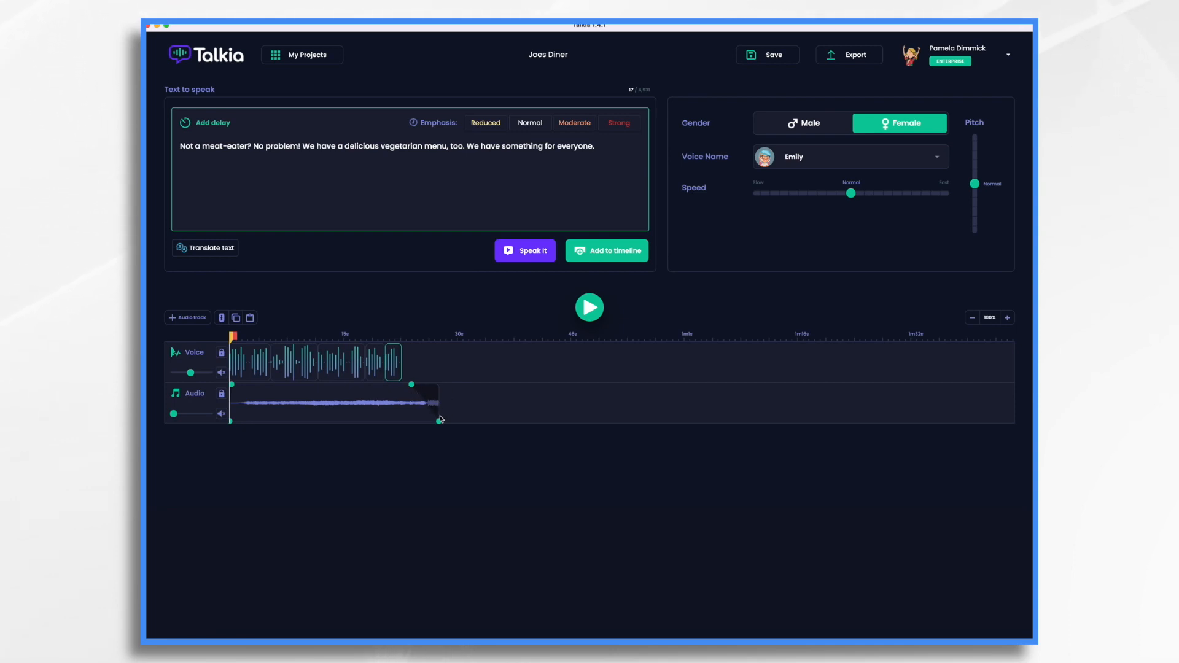
pyautogui.click(853, 55)
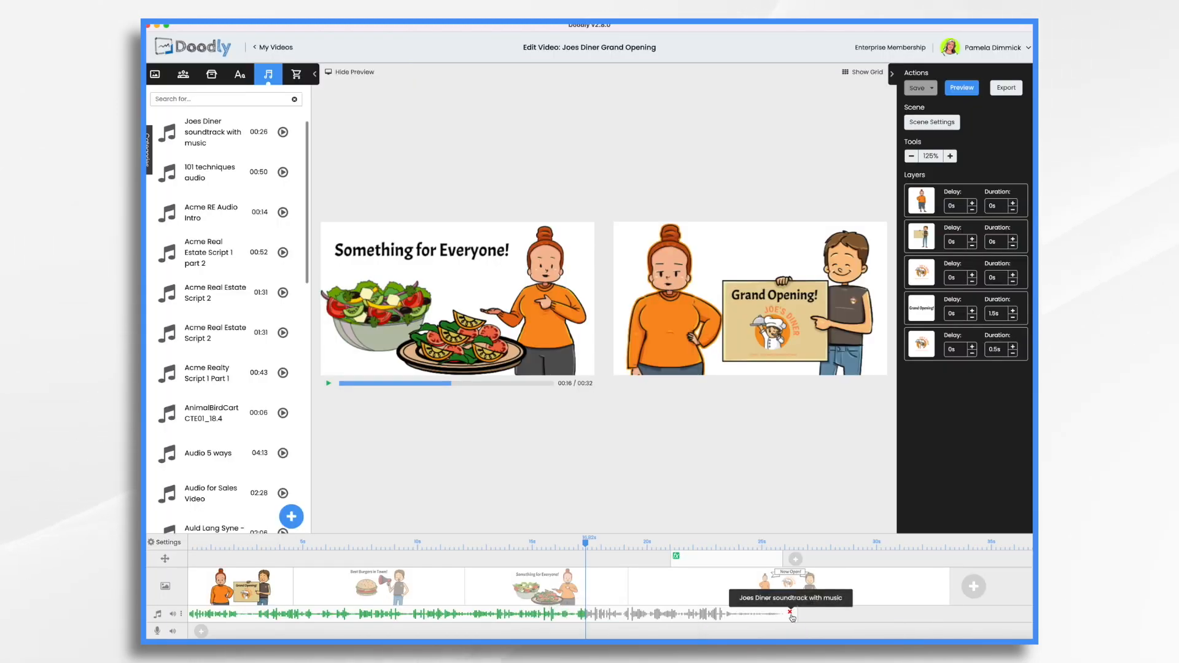
# In Doodly, remove the old Joes Diner soundtrack from the music track and delete it from the sound library.
pyautogui.click(790, 614)
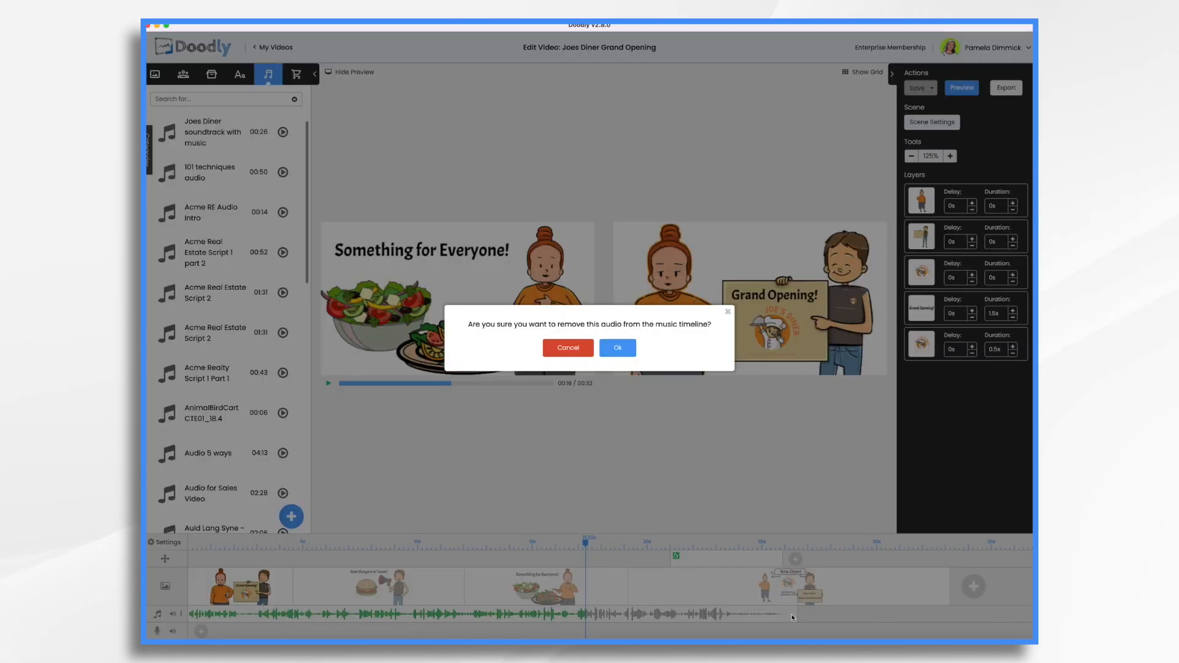
pyautogui.click(617, 348)
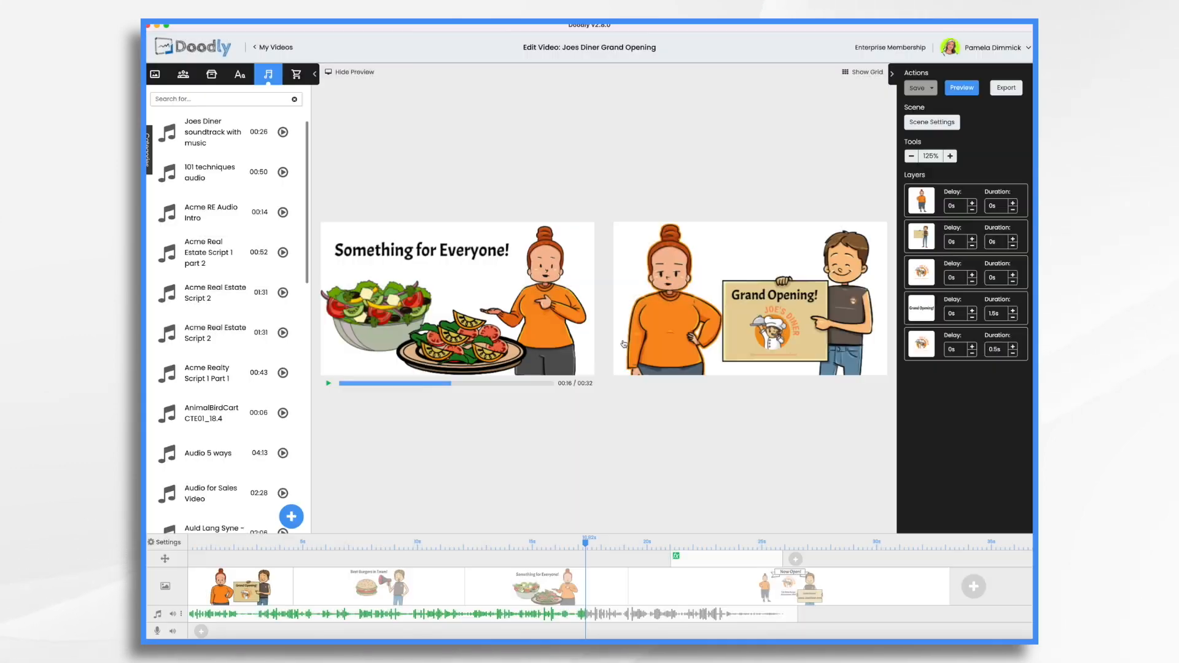
pyautogui.rightClick(199, 129)
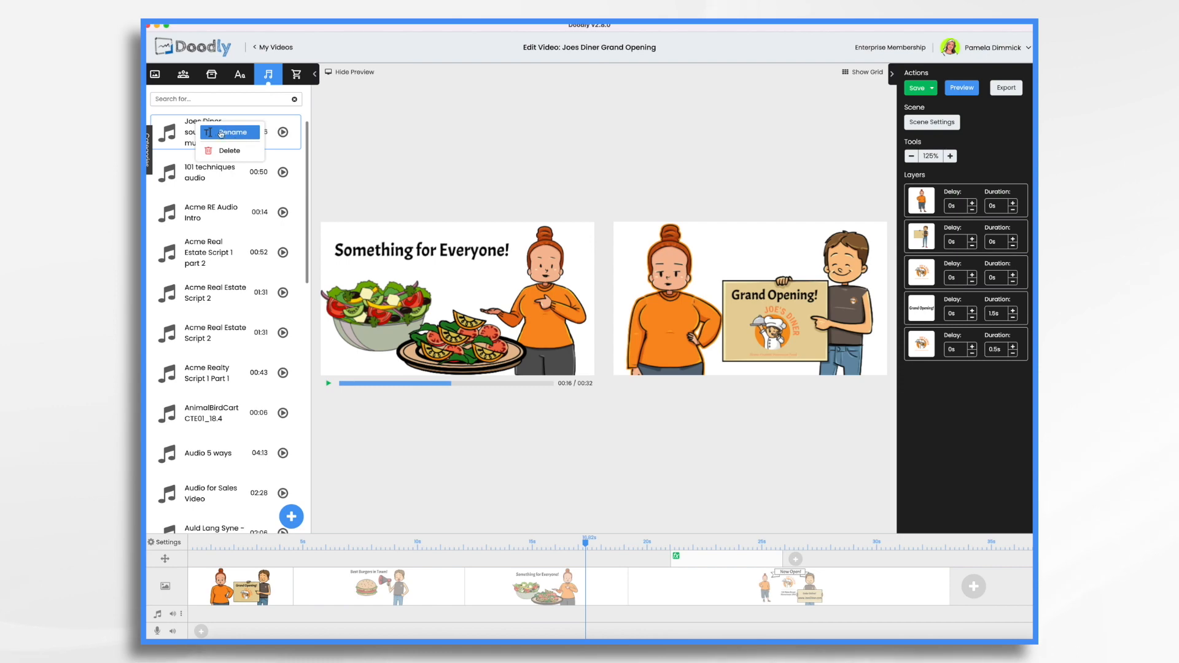
pyautogui.click(239, 153)
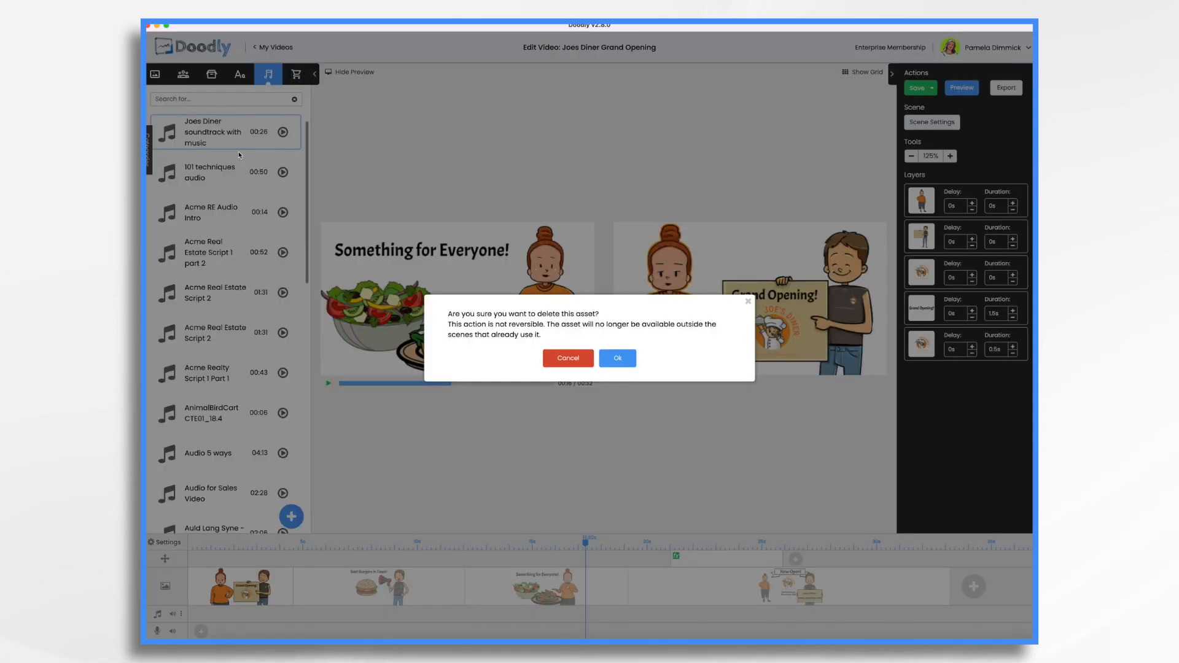
pyautogui.click(617, 359)
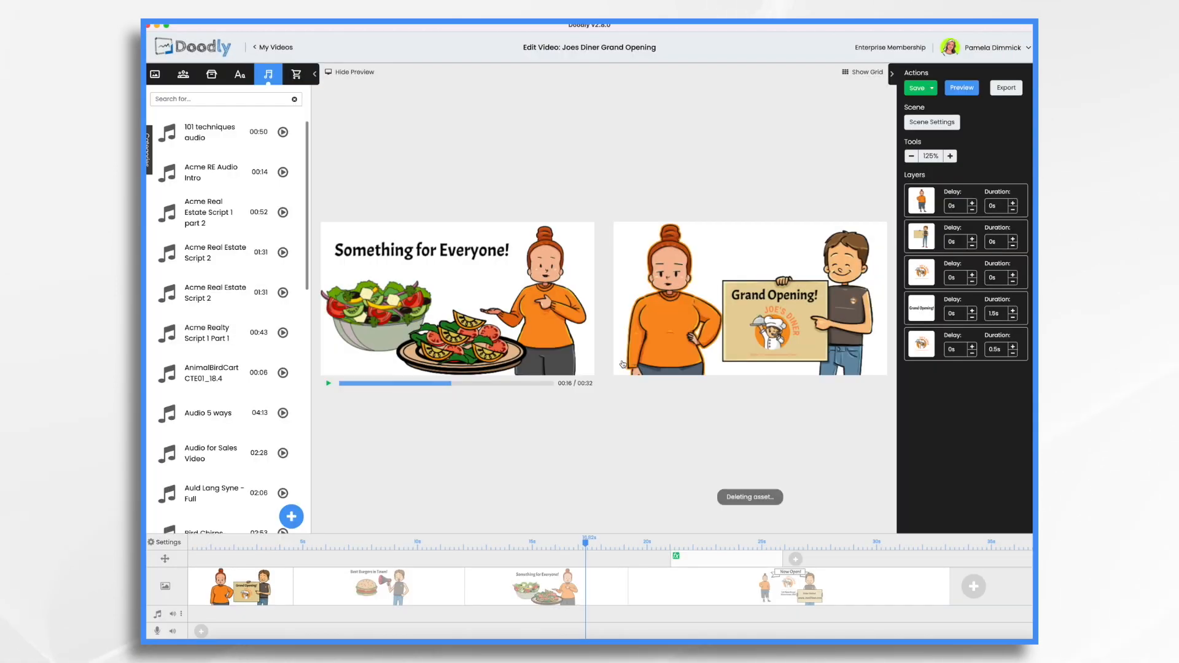
# Upload the revised "Joes Diner soundtrack with music.mp3" from the Week 21 folder to the sound library.
pyautogui.click(291, 518)
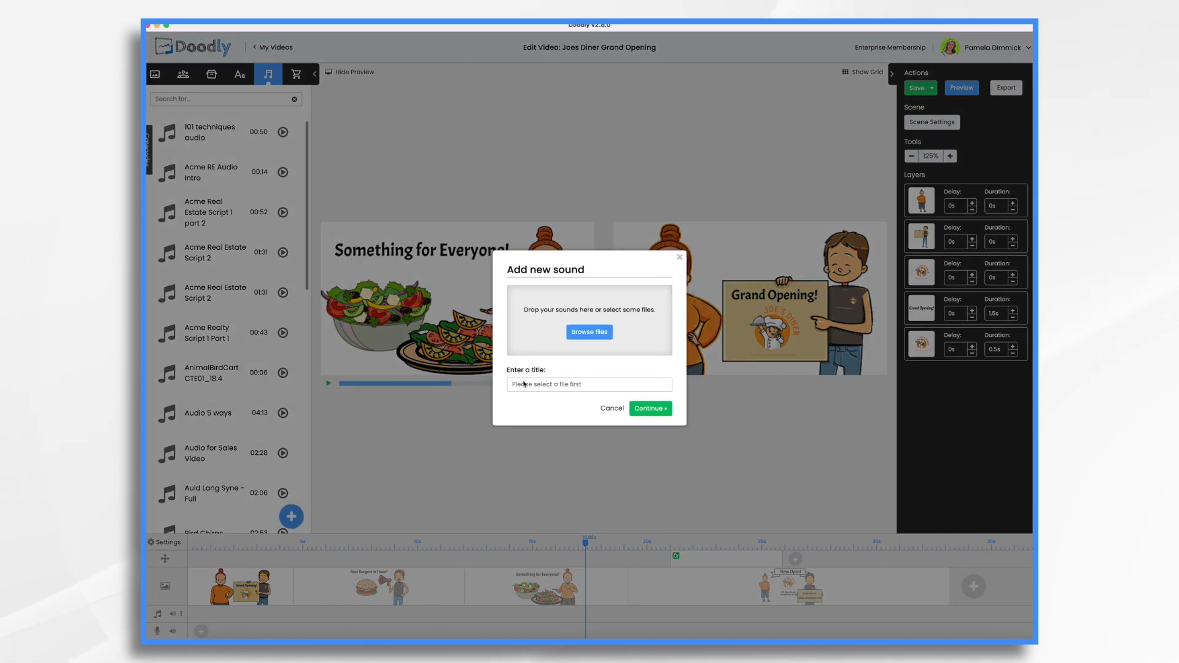
pyautogui.click(580, 335)
pyautogui.click(575, 276)
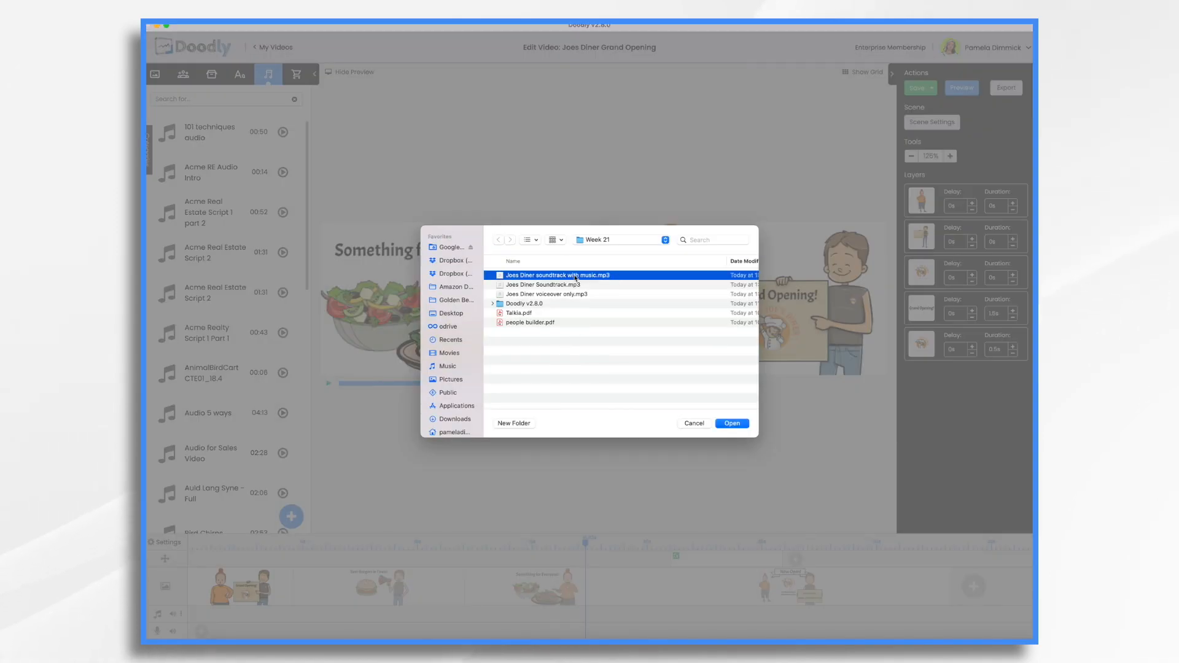
pyautogui.click(732, 423)
pyautogui.click(650, 414)
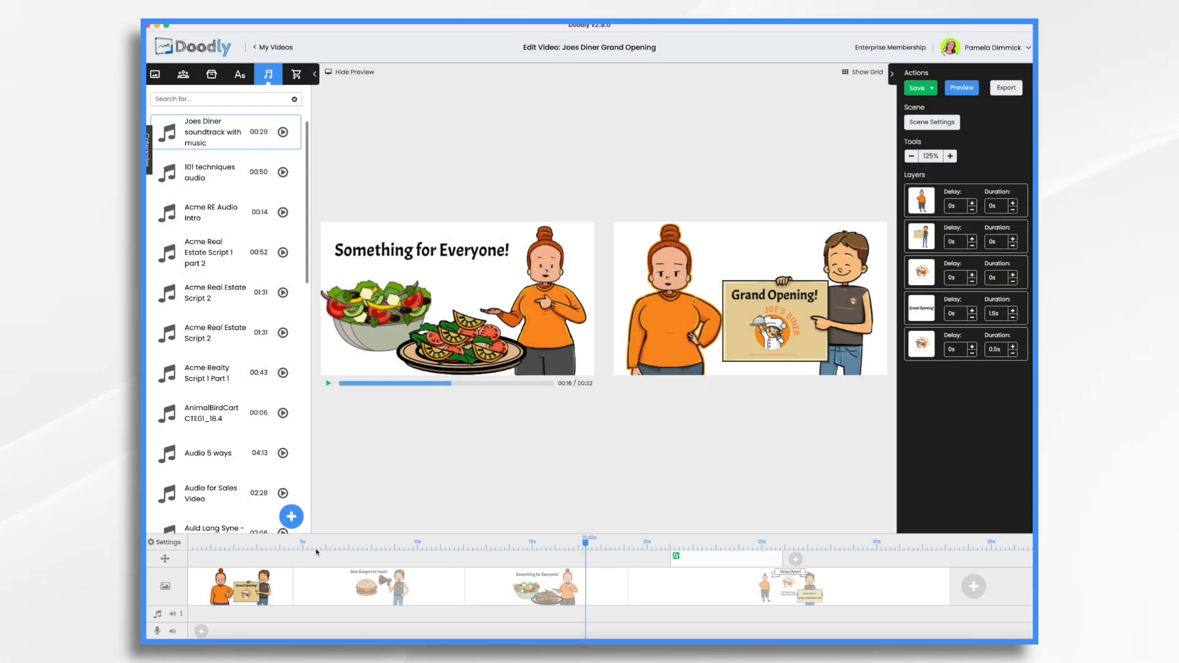
# Place the revised Joes Diner soundtrack at the start of the music track and preview the whole video.
pyautogui.click(196, 543)
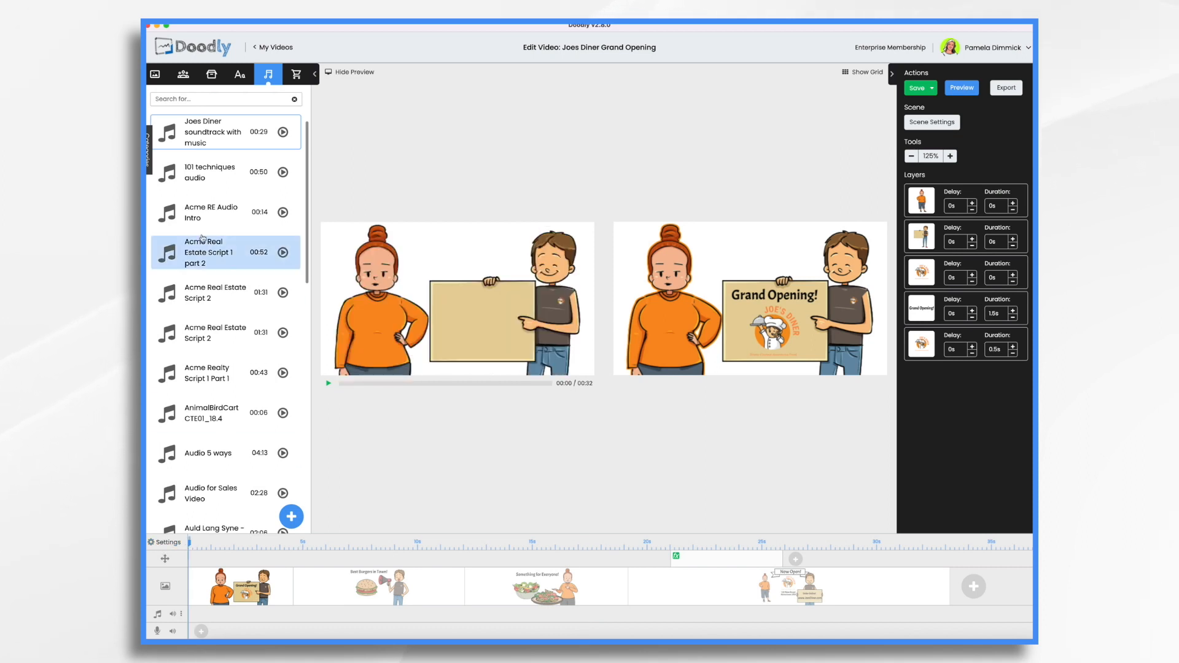
pyautogui.moveTo(205, 133); pyautogui.dragTo(258, 614)
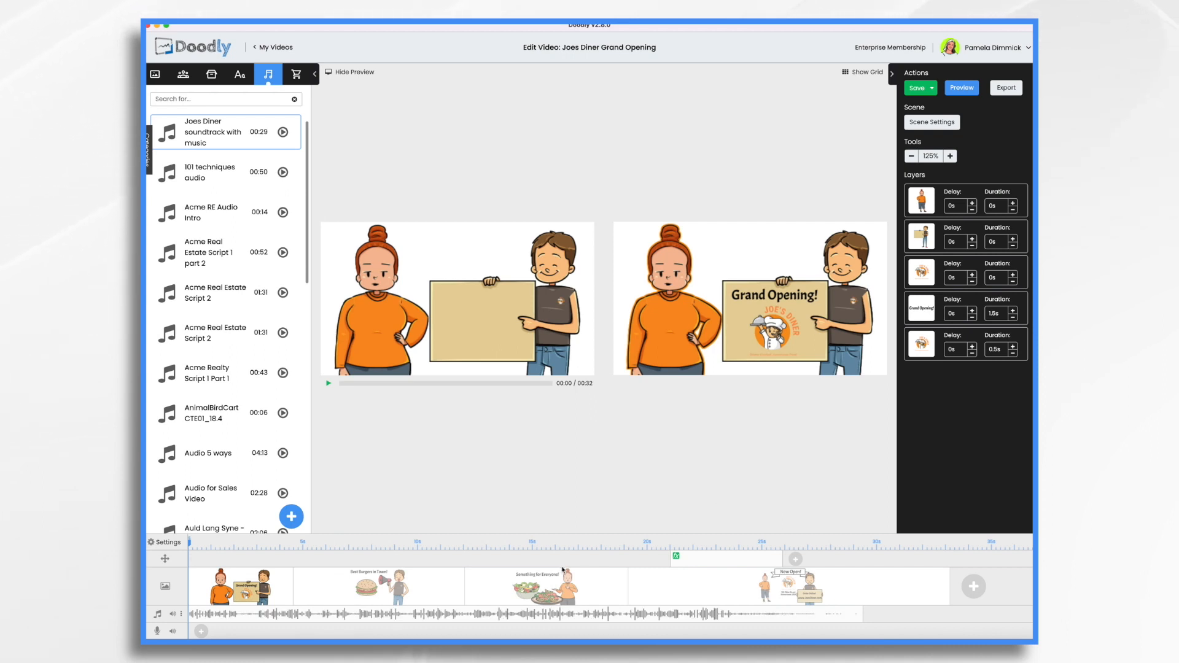
pyautogui.click(961, 87)
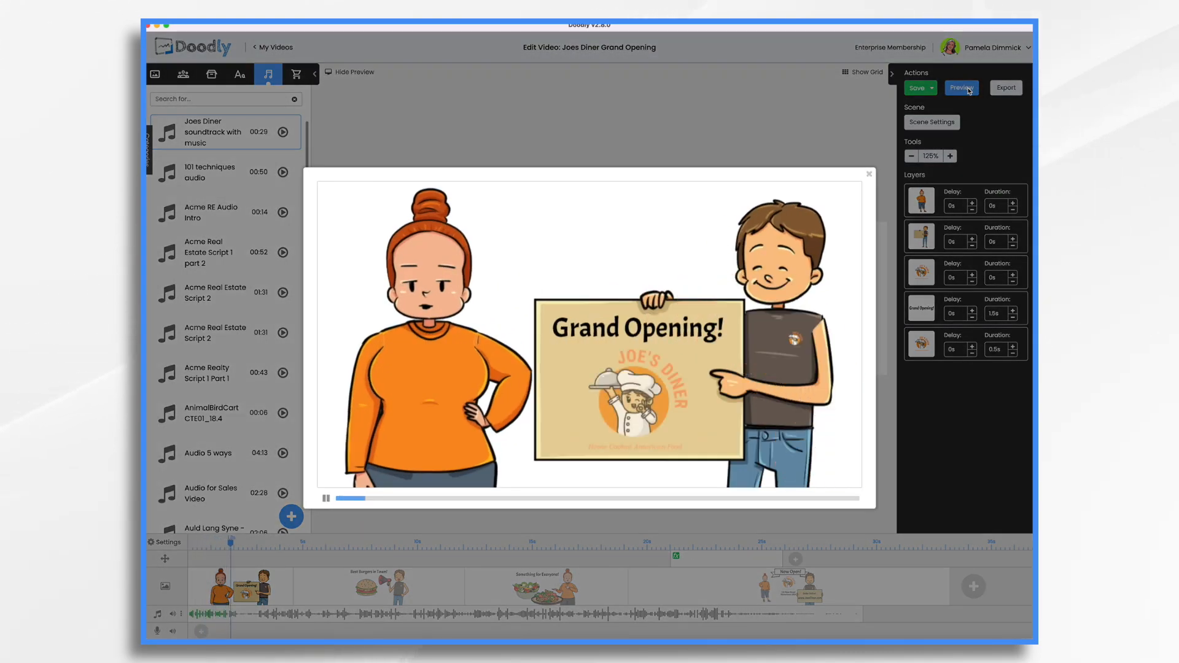